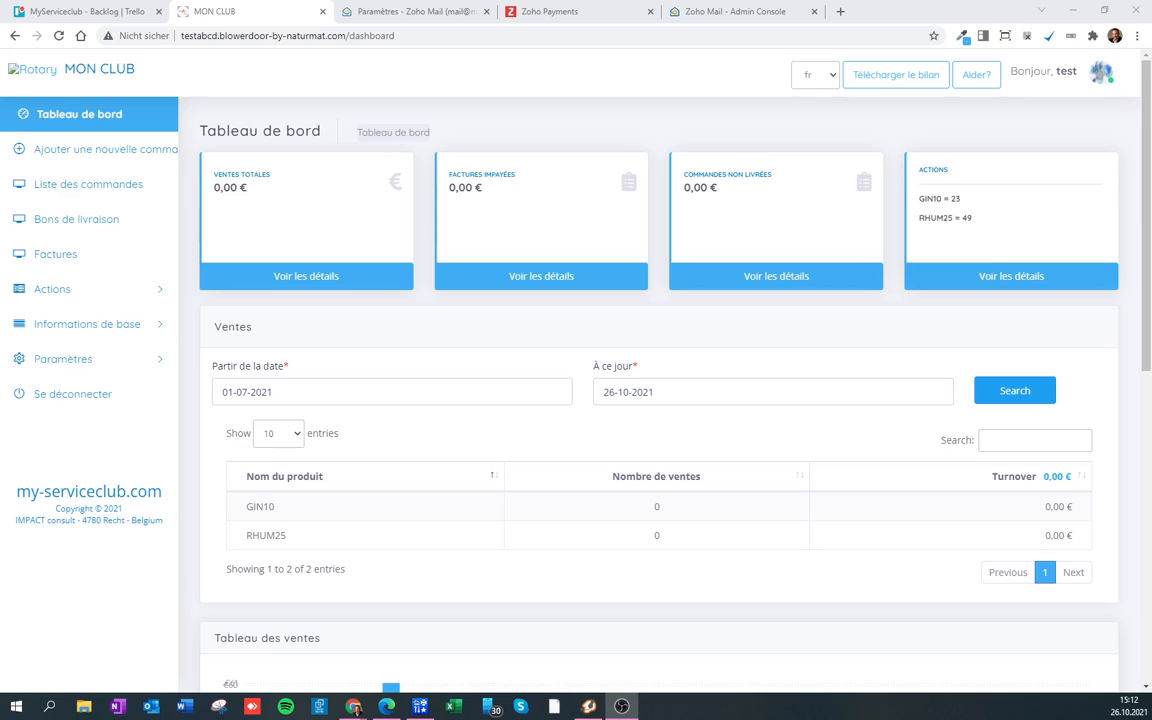
Step: Review the dashboard's sales table, sales chart, stock per product and sales ranking
{"action": "scroll", "coordinate": [1147, 249], "scroll_direction": "down", "scroll_amount": 2}
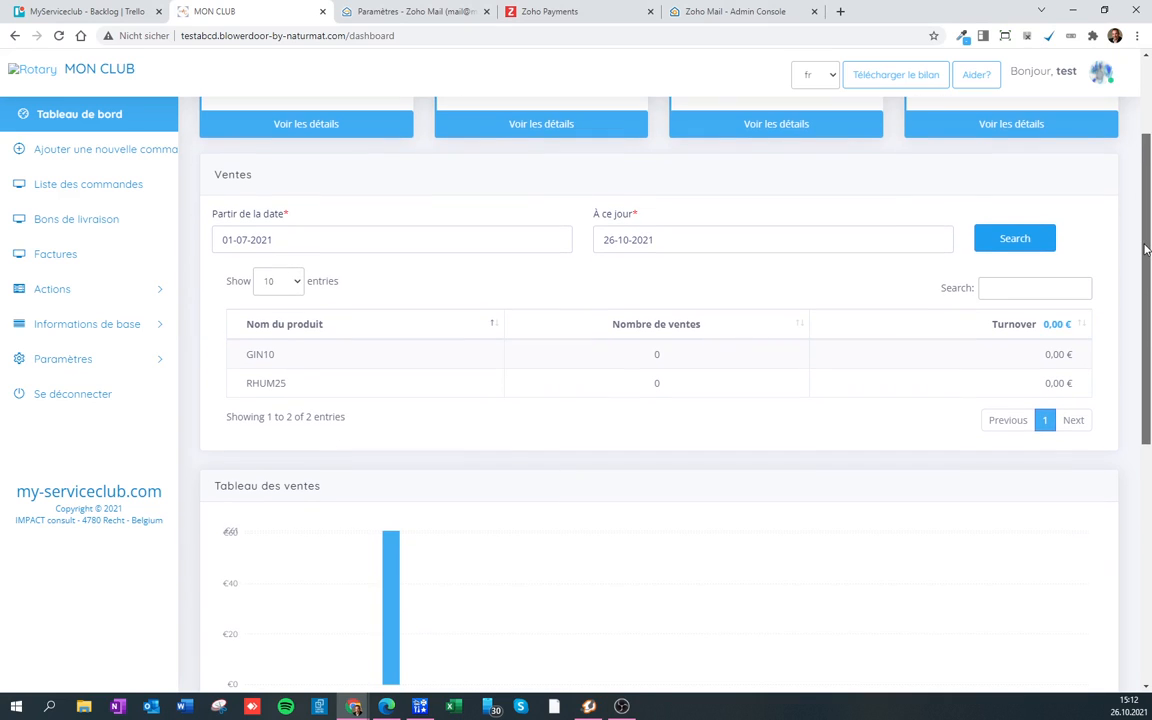
{"action": "left_click_drag", "start_coordinate": [1147, 250], "coordinate": [1146, 249]}
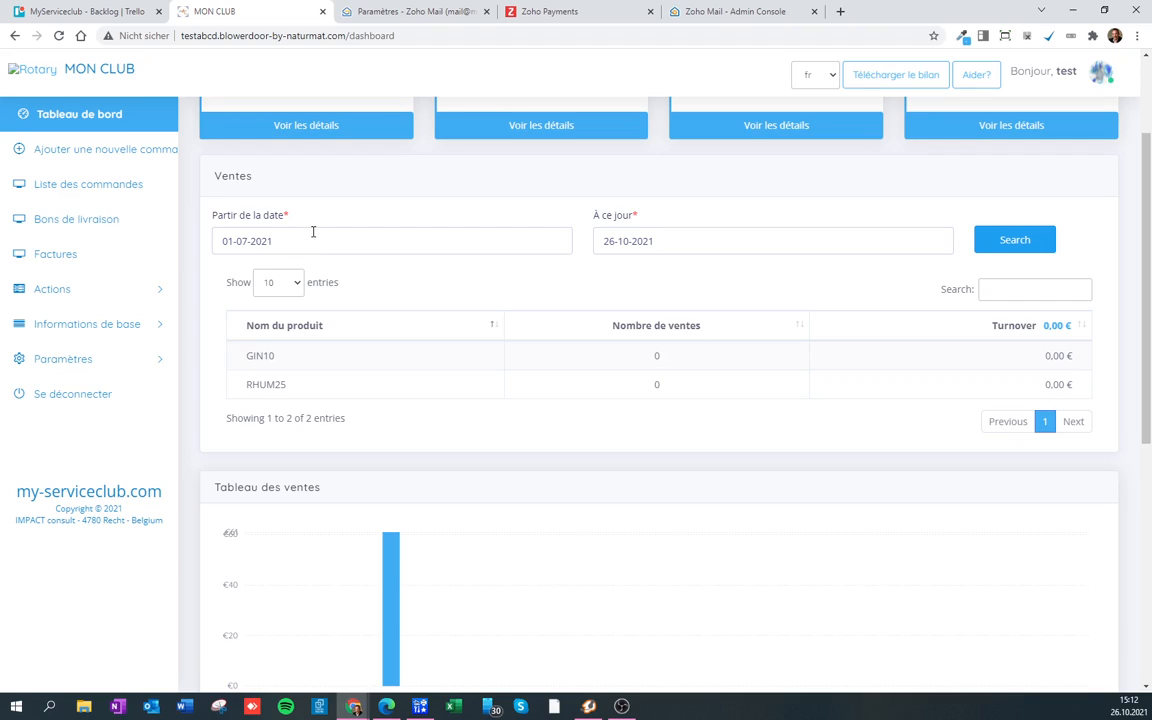
{"action": "scroll", "coordinate": [463, 337], "scroll_direction": "down", "scroll_amount": 3}
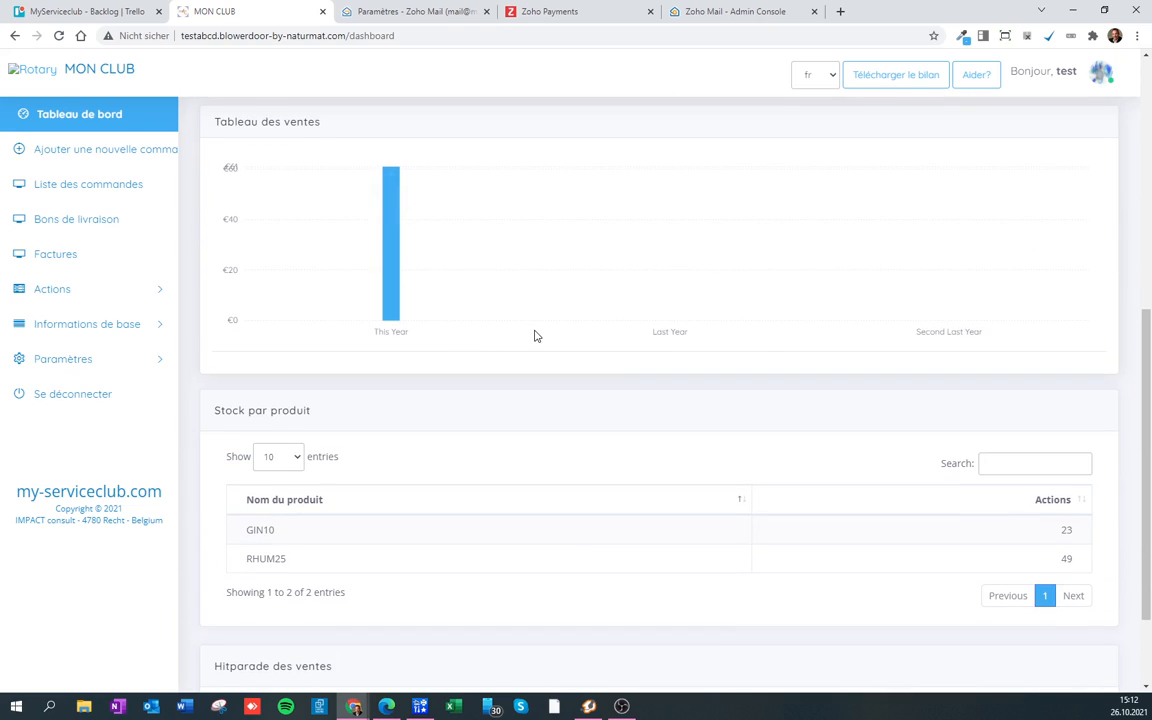
{"action": "scroll", "coordinate": [536, 334], "scroll_direction": "down", "scroll_amount": 1}
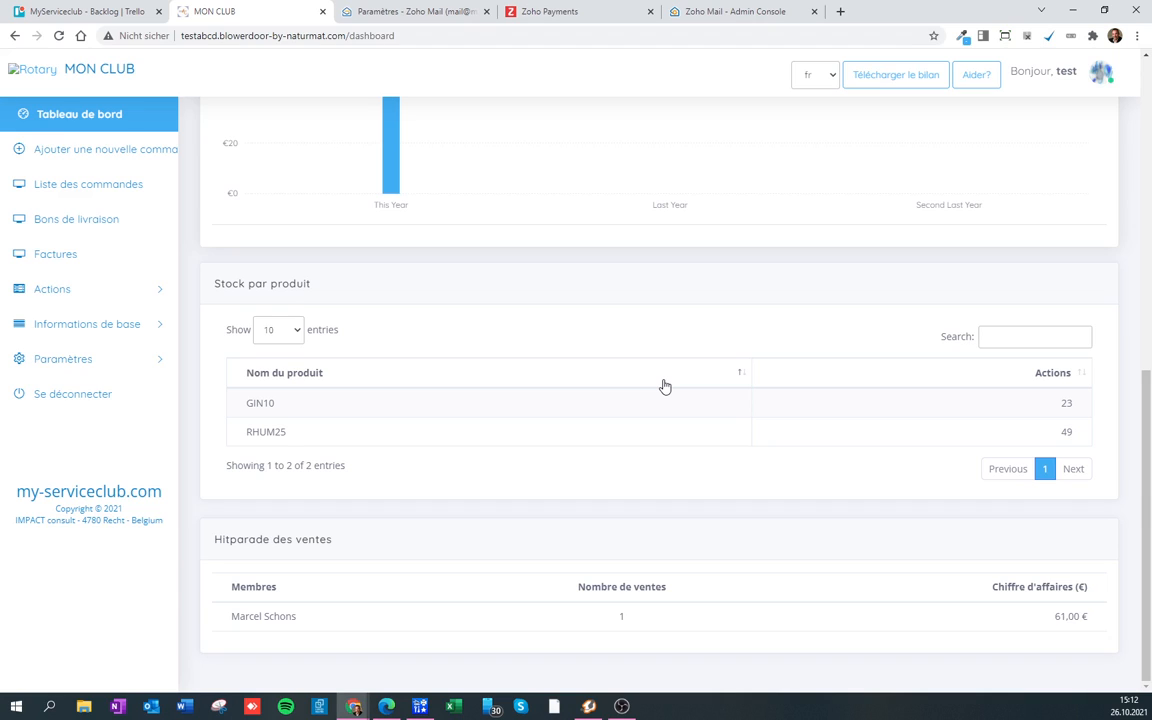
{"action": "scroll", "coordinate": [662, 382], "scroll_direction": "up", "scroll_amount": 10}
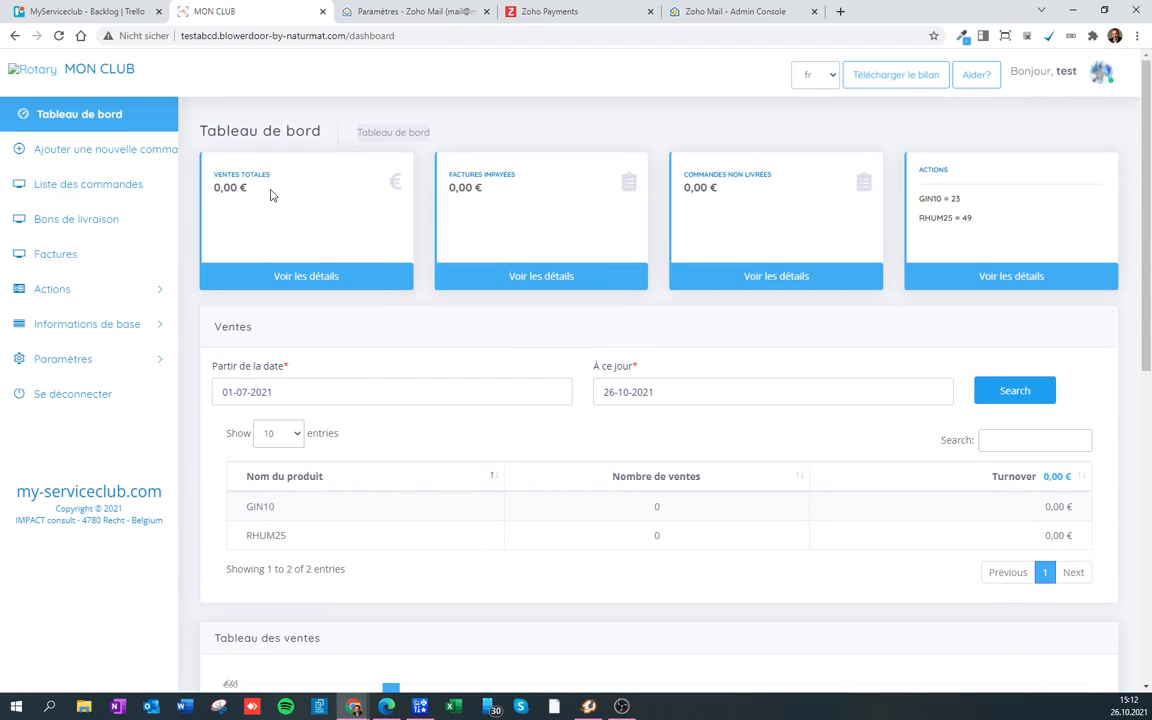
Step: Start a new order for the IMPACT KG client and assign the only listed member to it
{"action": "left_click", "coordinate": [113, 153]}
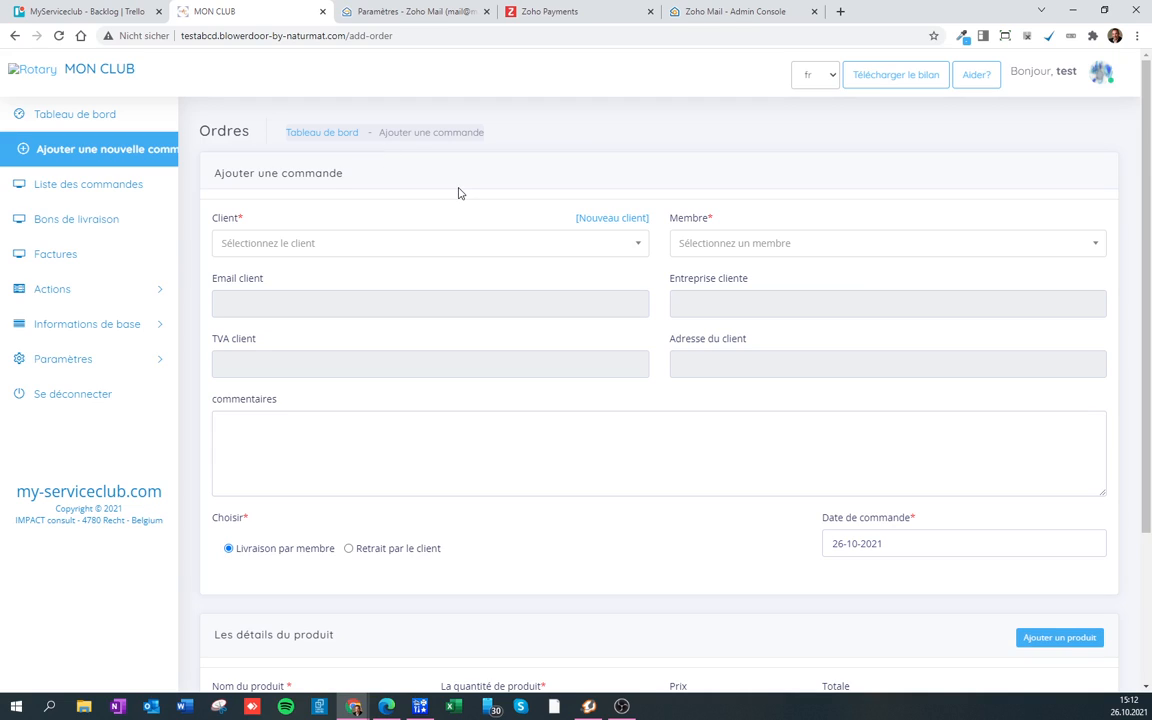
{"action": "left_click", "coordinate": [430, 243]}
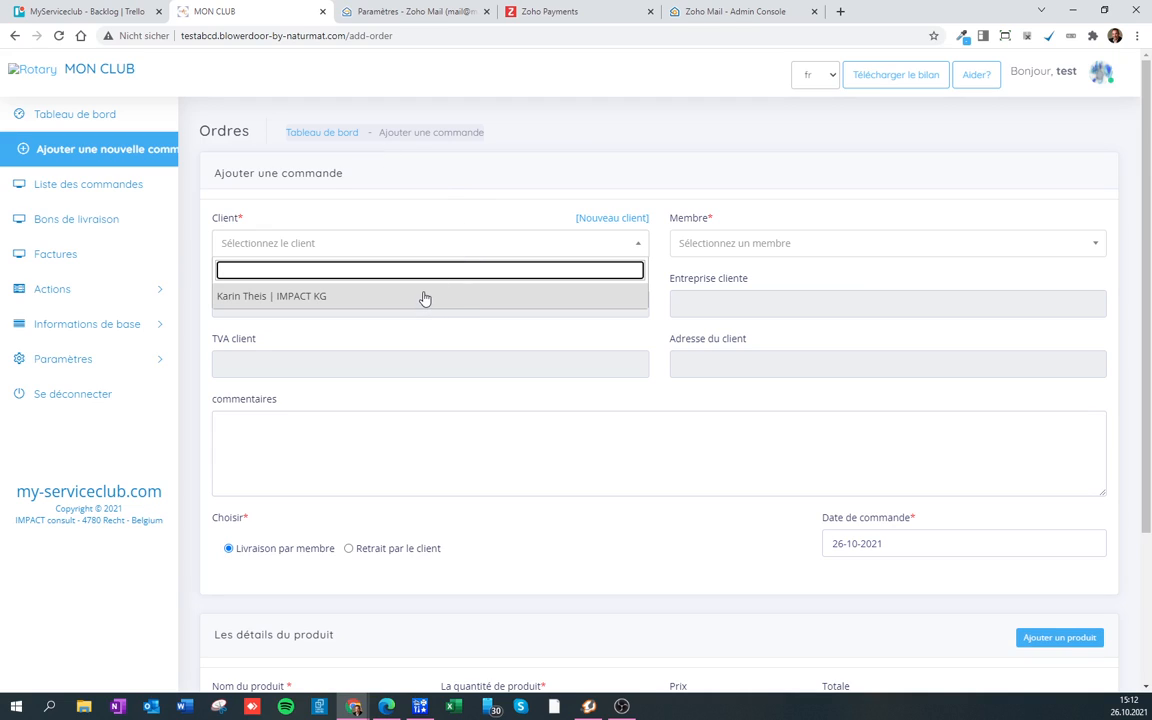
{"action": "left_click", "coordinate": [420, 296]}
{"action": "left_click", "coordinate": [735, 250]}
{"action": "left_click", "coordinate": [741, 294]}
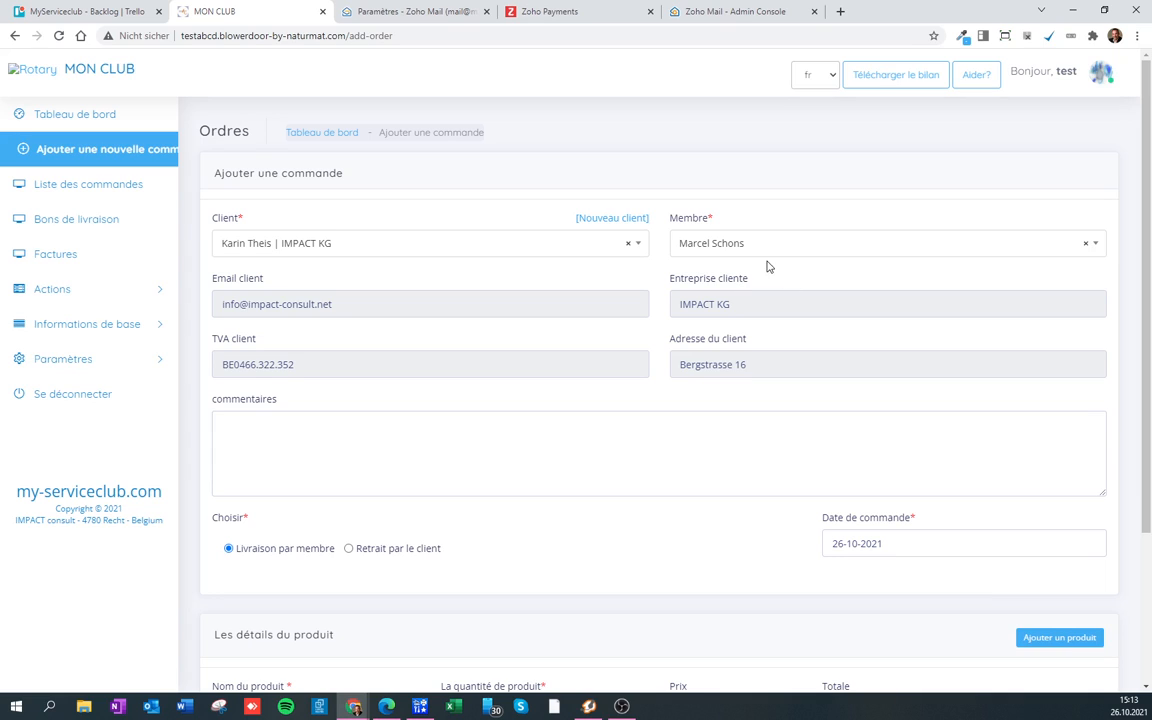
Step: Add product GIN10 with quantity 3 to the order, then submit and confirm it
{"action": "scroll", "coordinate": [563, 405], "scroll_direction": "down", "scroll_amount": 2}
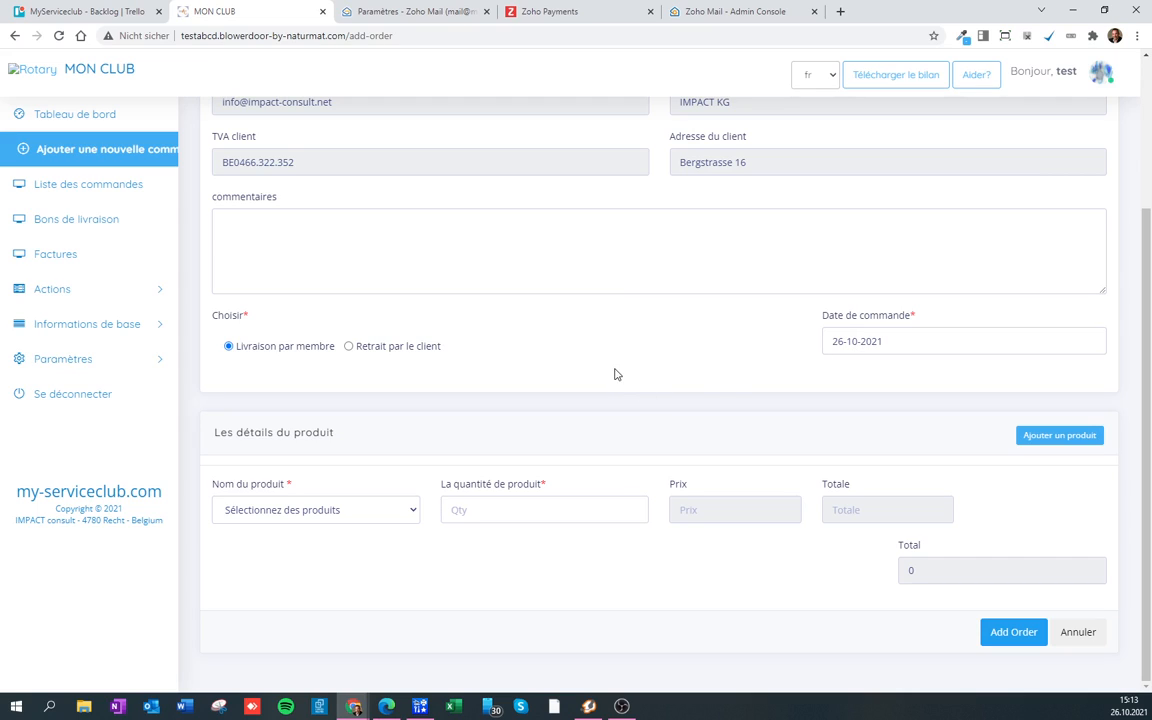
{"action": "left_click", "coordinate": [247, 520]}
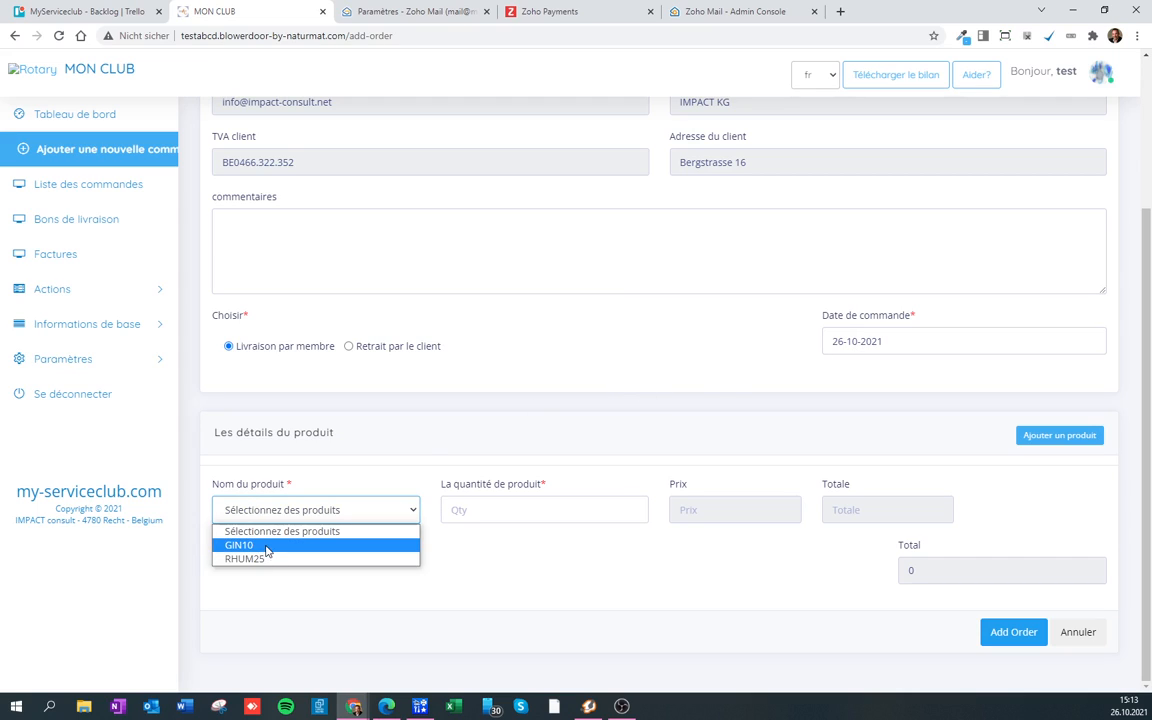
{"action": "left_click", "coordinate": [255, 543]}
{"action": "left_click", "coordinate": [517, 501]}
{"action": "type", "text": "3"}
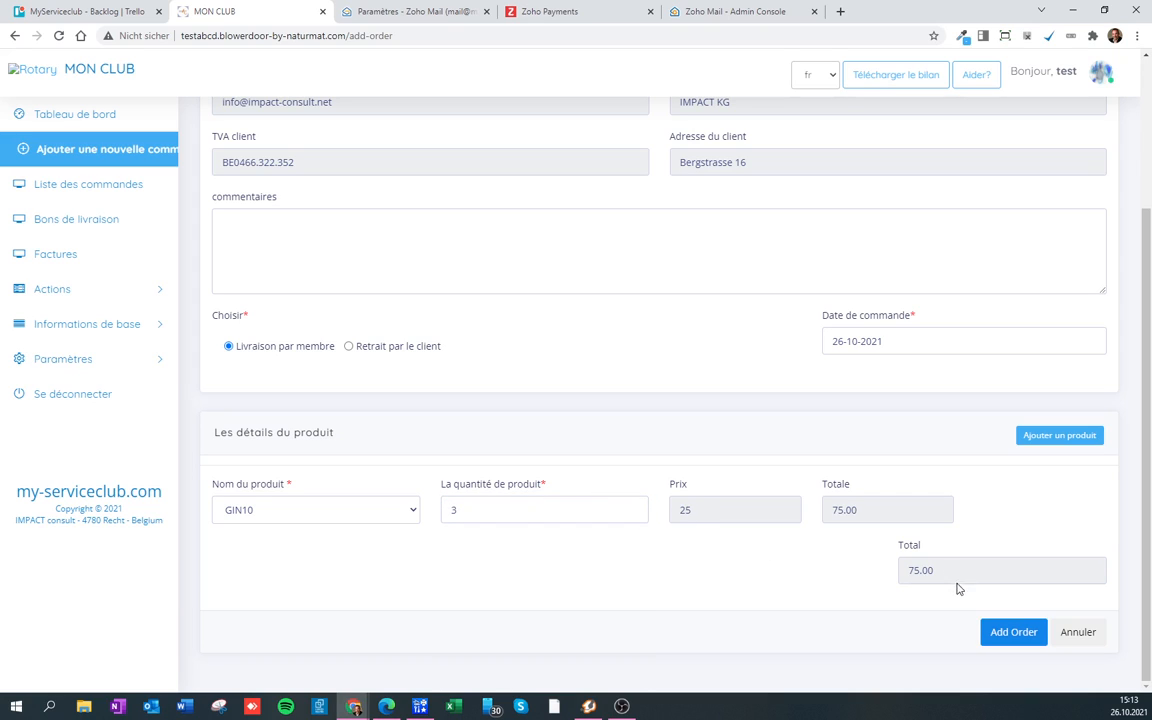
{"action": "left_click", "coordinate": [1025, 632]}
{"action": "left_click", "coordinate": [700, 176]}
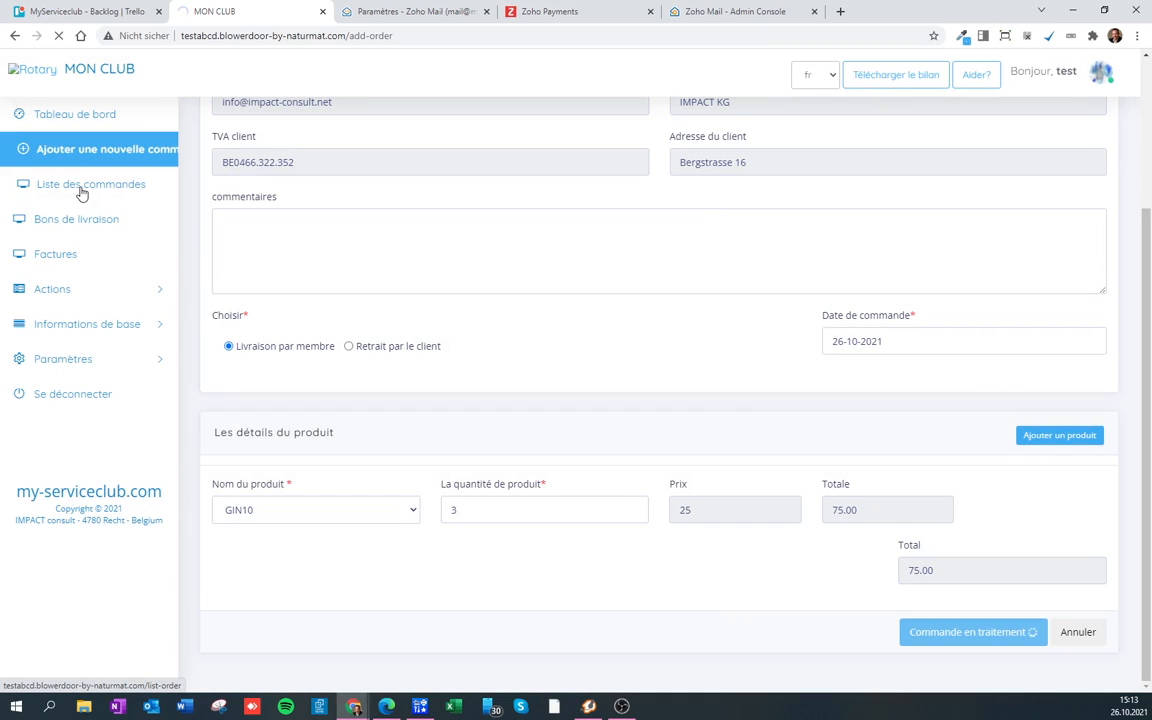
Step: Check the new order in the order list, the delivery notes and the invoices
{"action": "left_click", "coordinate": [82, 190]}
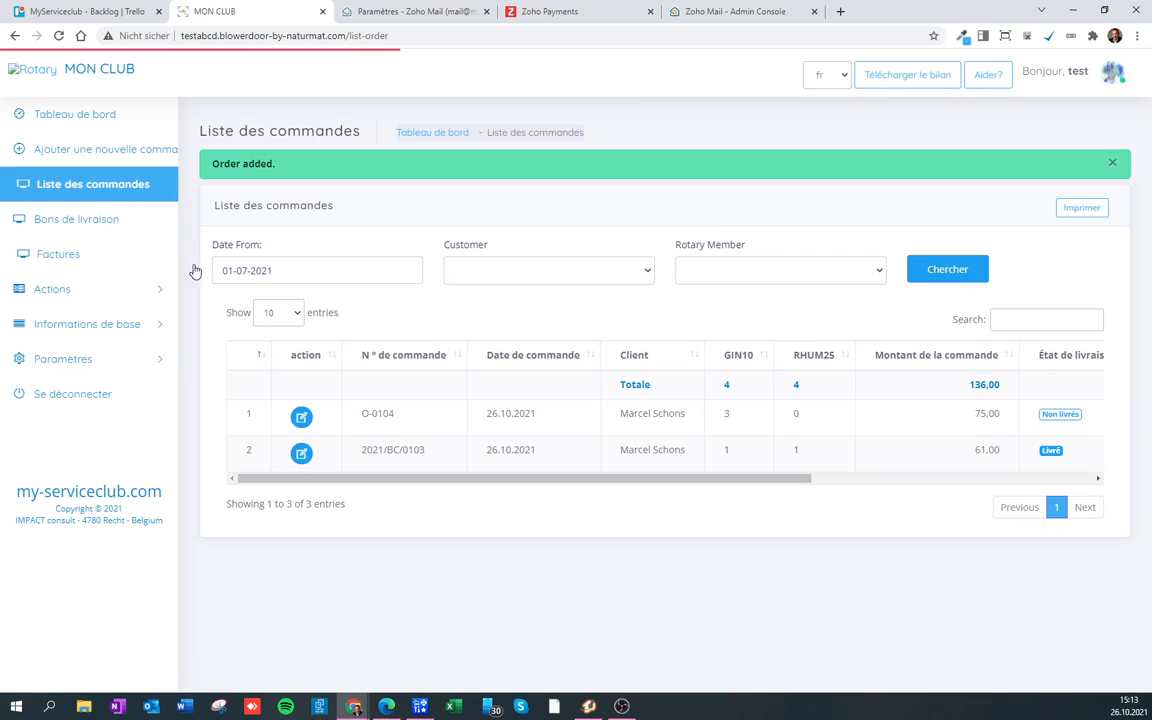
{"action": "left_click", "coordinate": [86, 229]}
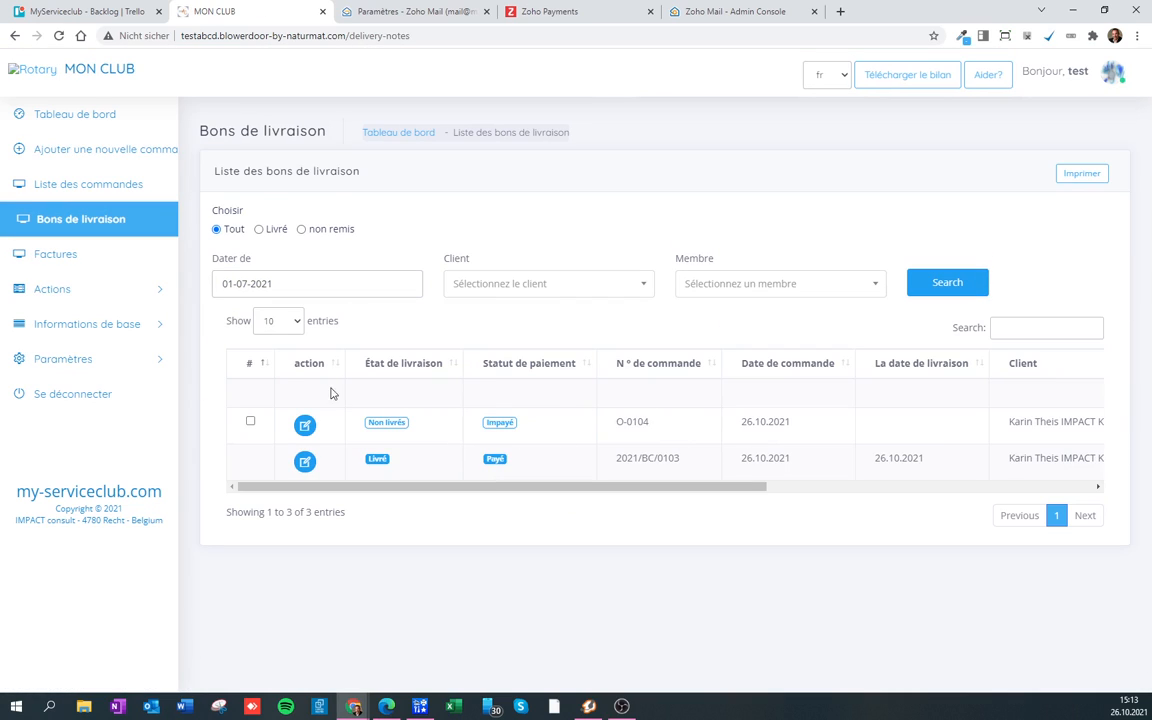
{"action": "left_click", "coordinate": [62, 255]}
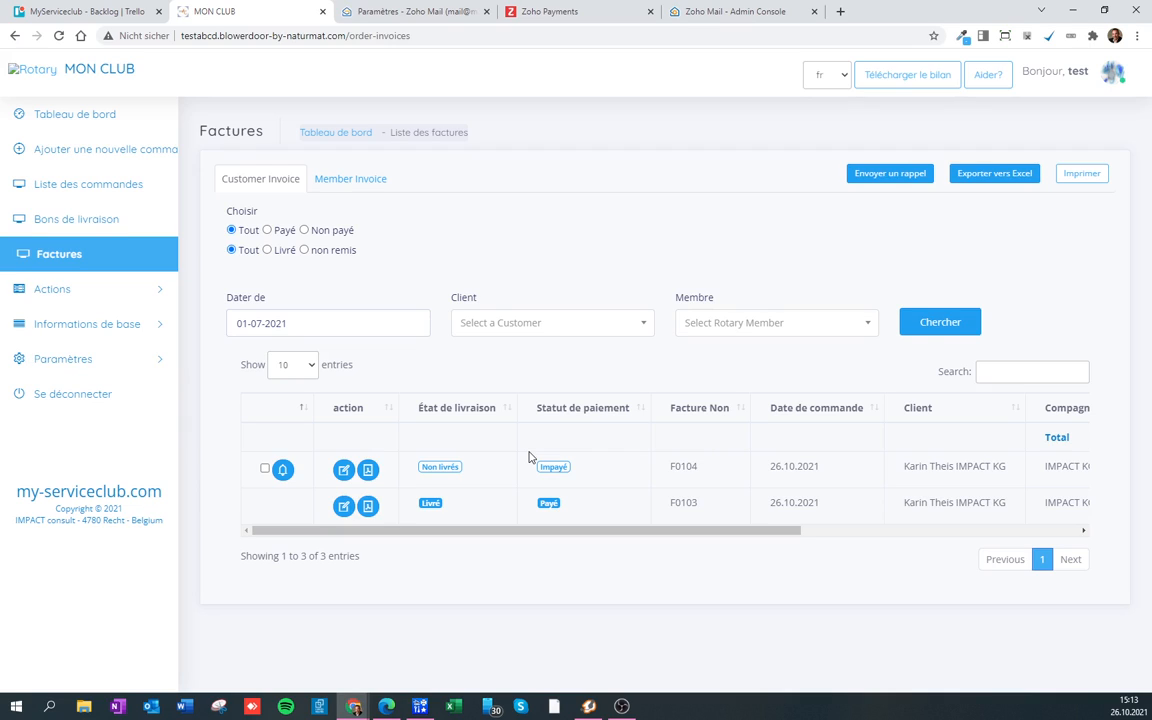
Step: Open the PDF of the unpaid customer invoice, read it through and return to the invoice list
{"action": "left_click", "coordinate": [368, 470]}
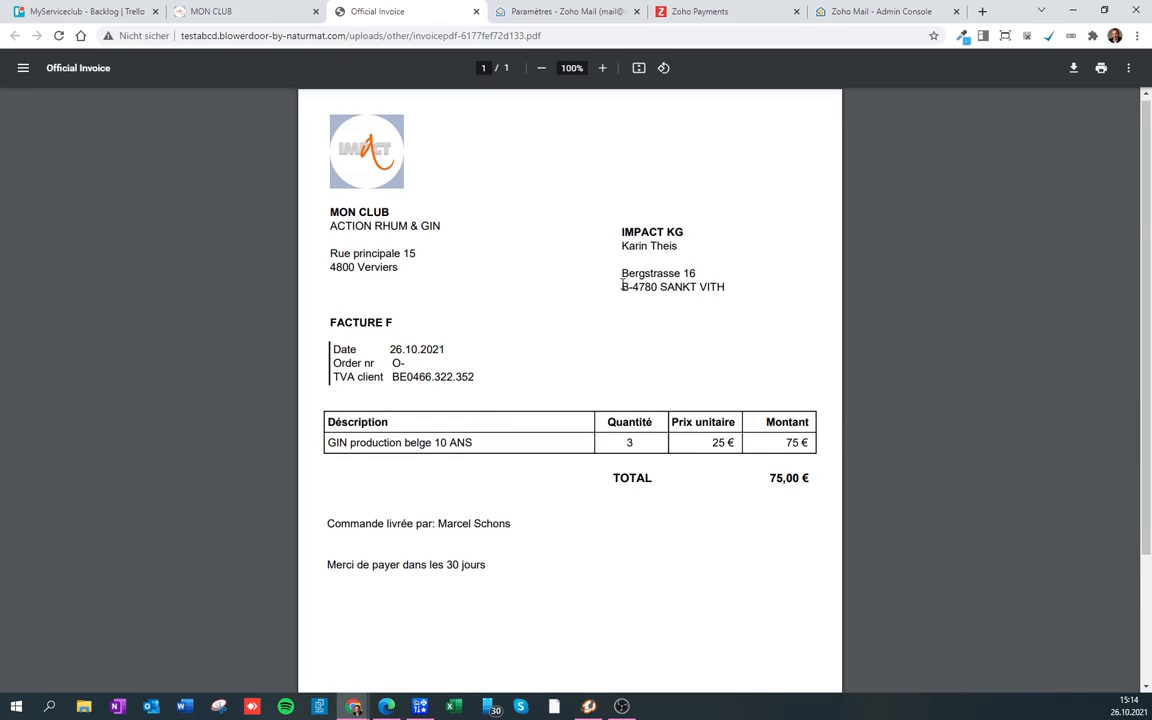
{"action": "scroll", "coordinate": [622, 286], "scroll_direction": "down", "scroll_amount": 3}
{"action": "scroll", "coordinate": [614, 302], "scroll_direction": "up", "scroll_amount": 3}
{"action": "left_click", "coordinate": [250, 15]}
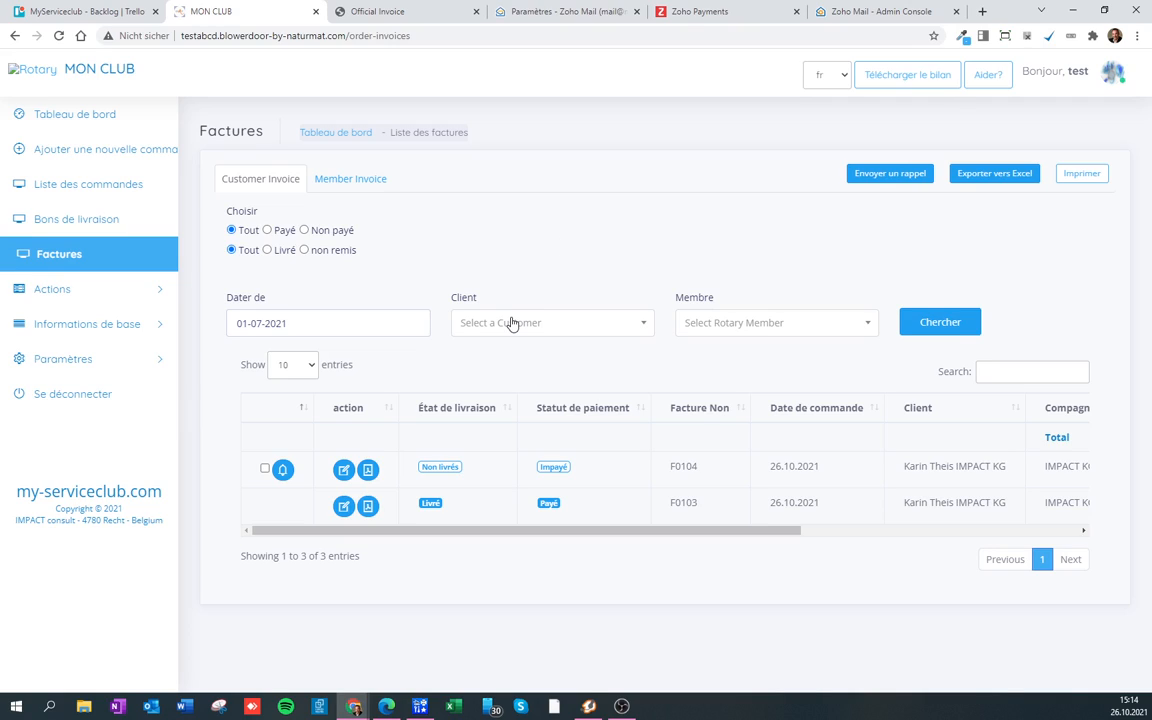
Step: Generate the balance sheet with a last balance of 1500 and the report type Favourites Product
{"action": "left_click", "coordinate": [897, 80]}
{"action": "left_click", "coordinate": [476, 147]}
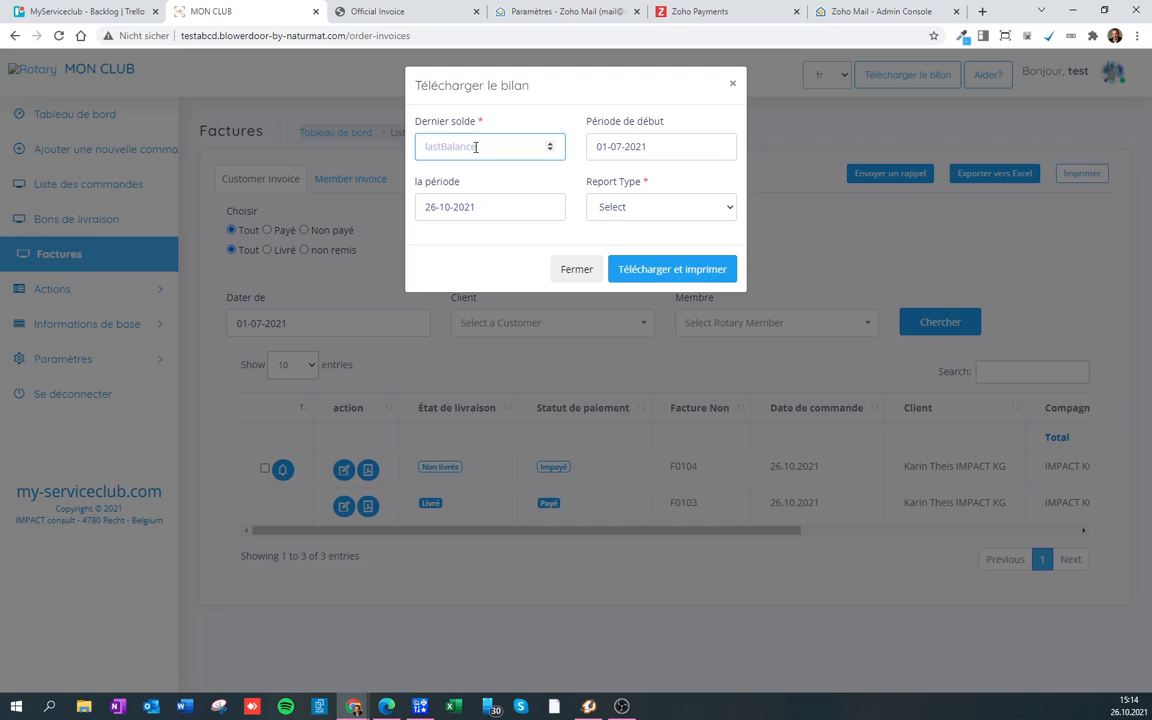
{"action": "type", "text": "1500"}
{"action": "left_click", "coordinate": [600, 207]}
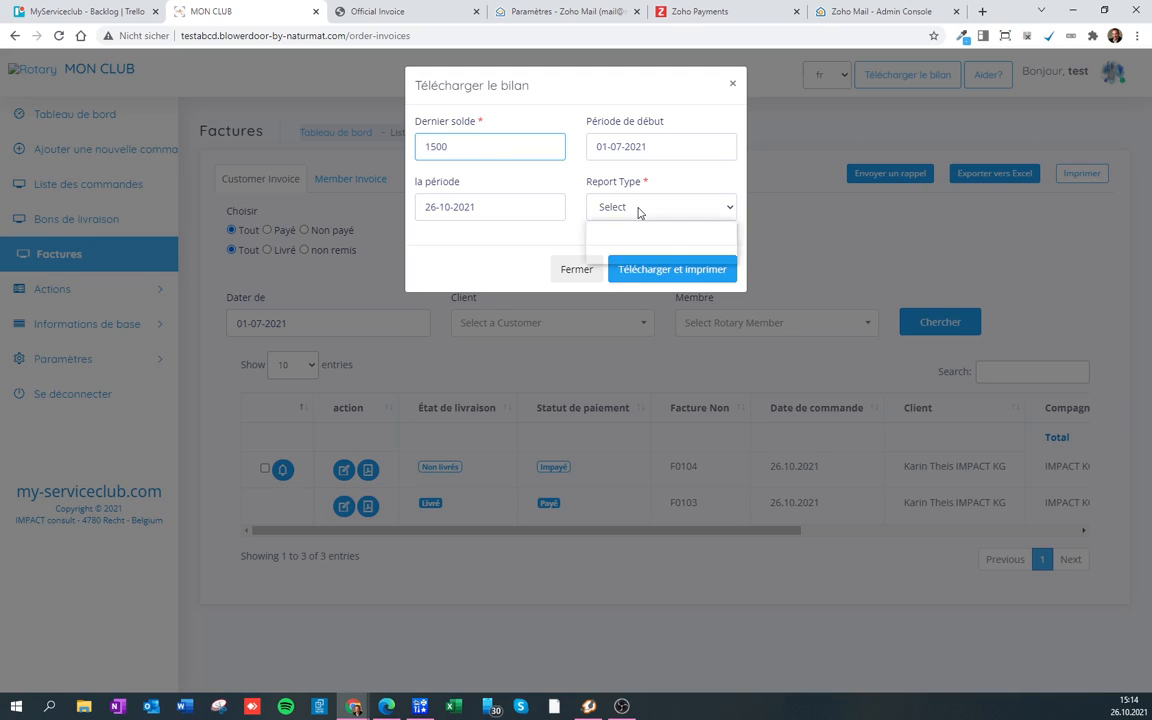
{"action": "left_click", "coordinate": [659, 241]}
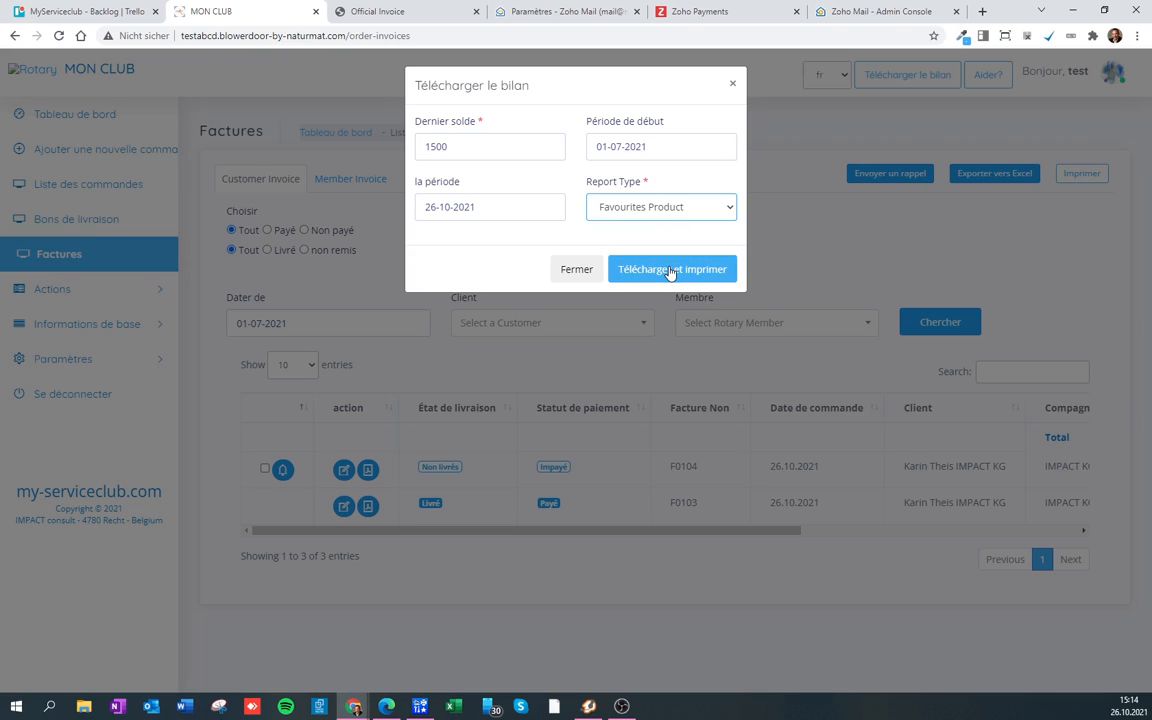
{"action": "left_click", "coordinate": [670, 272]}
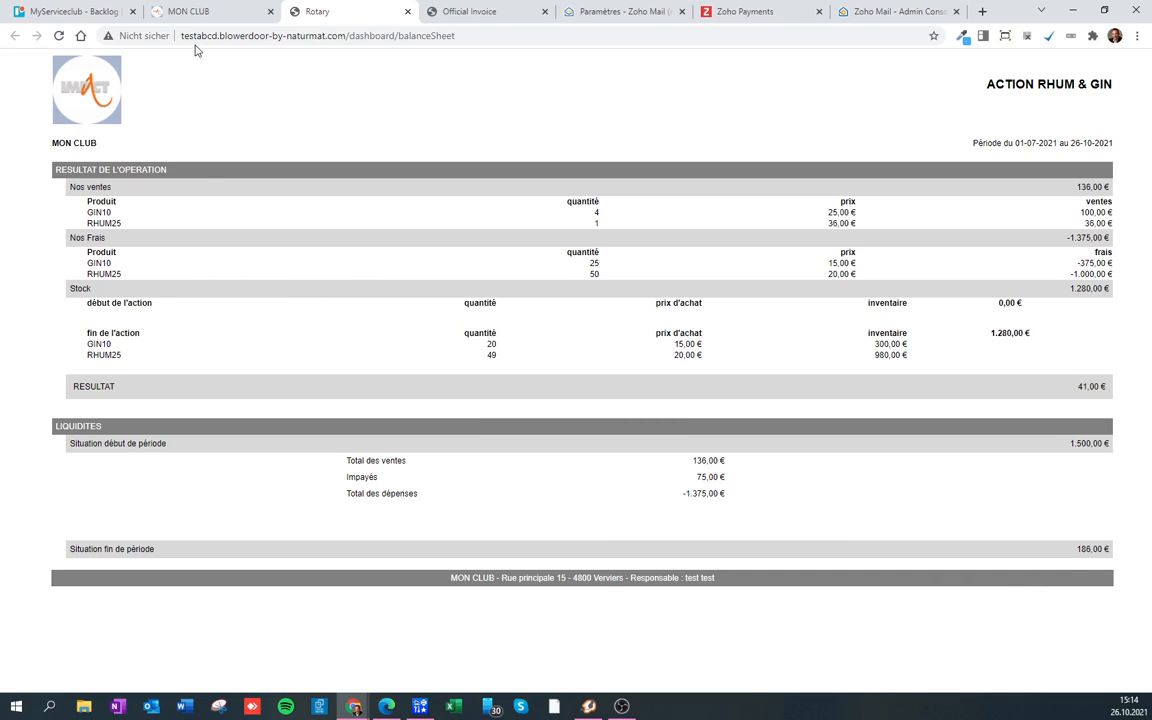
Step: Mark the undelivered order in the delivery notes as delivered with the date 26-10-2021 and save the change
{"action": "left_click", "coordinate": [185, 11]}
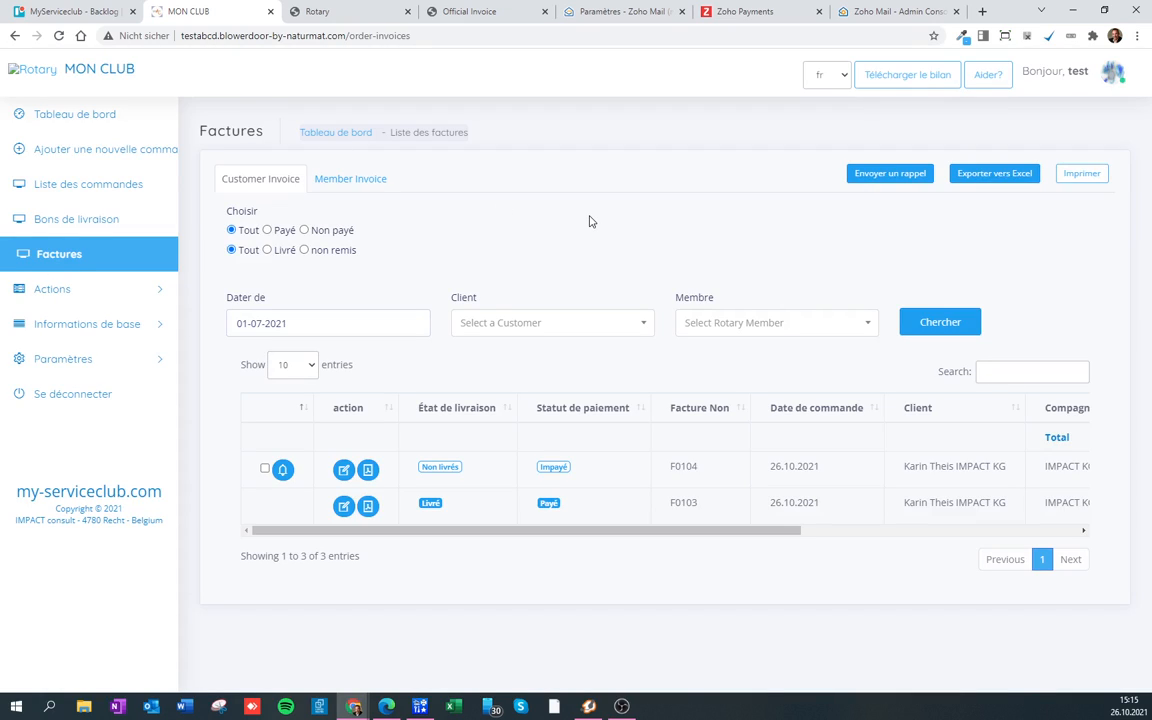
{"action": "left_click", "coordinate": [115, 184]}
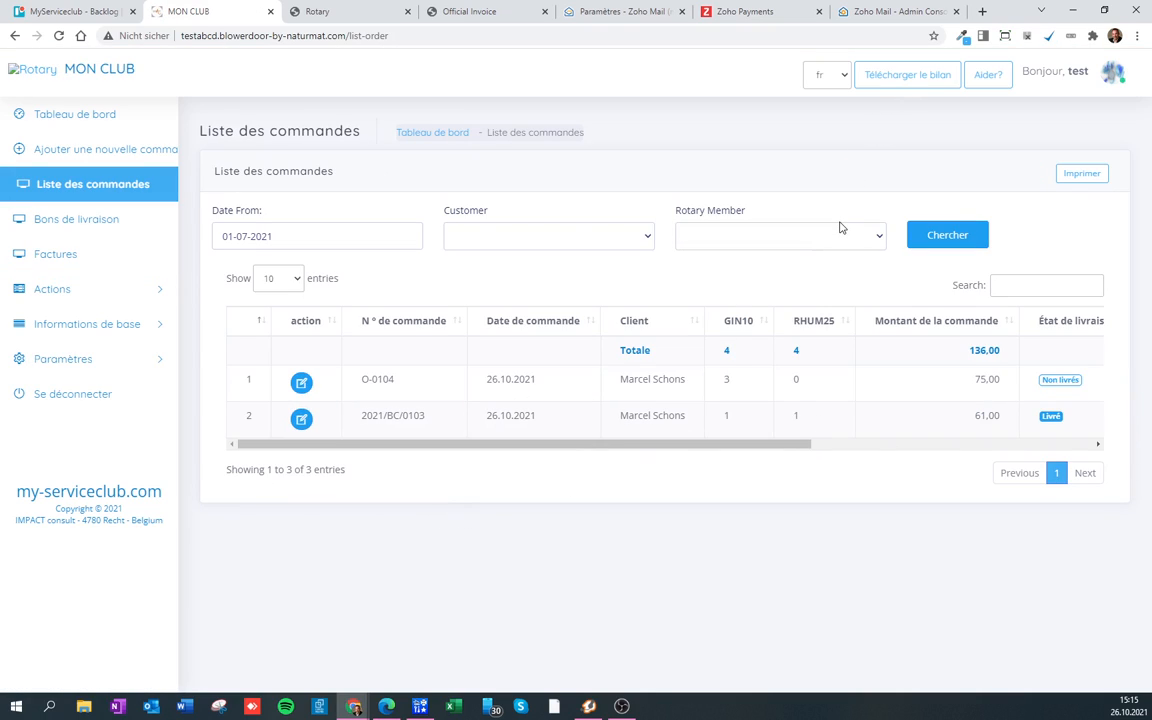
{"action": "left_click", "coordinate": [96, 222]}
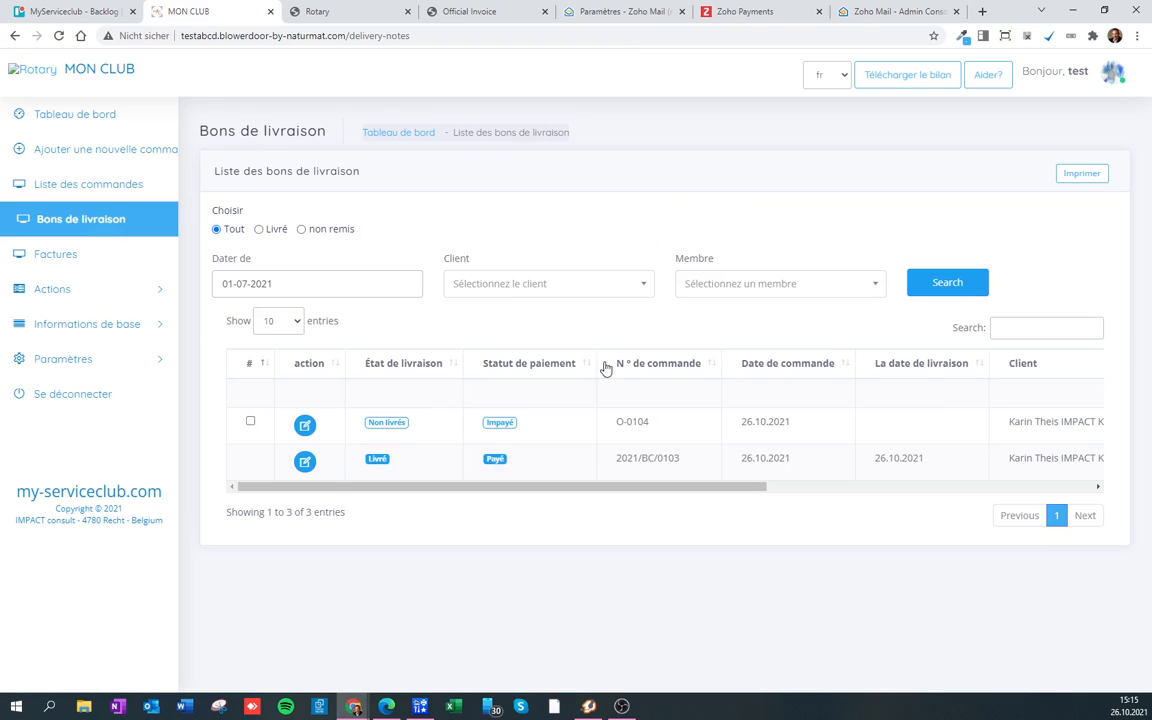
{"action": "left_click", "coordinate": [250, 420]}
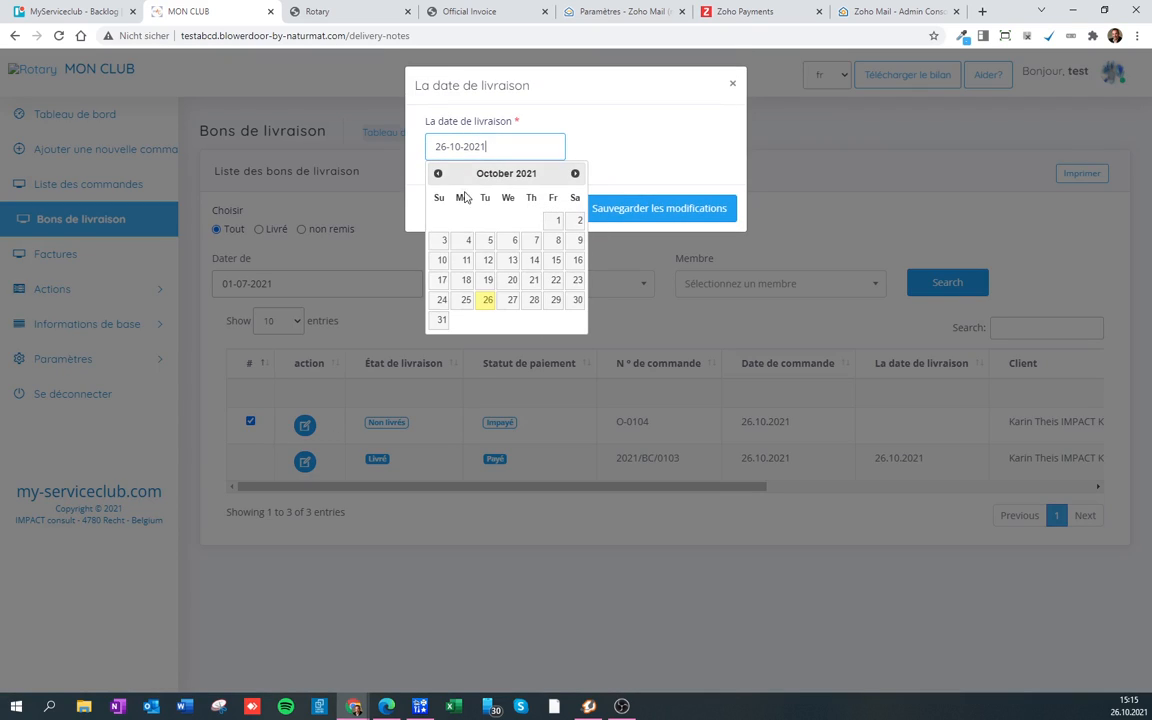
{"action": "left_click", "coordinate": [488, 259]}
{"action": "left_click", "coordinate": [674, 208]}
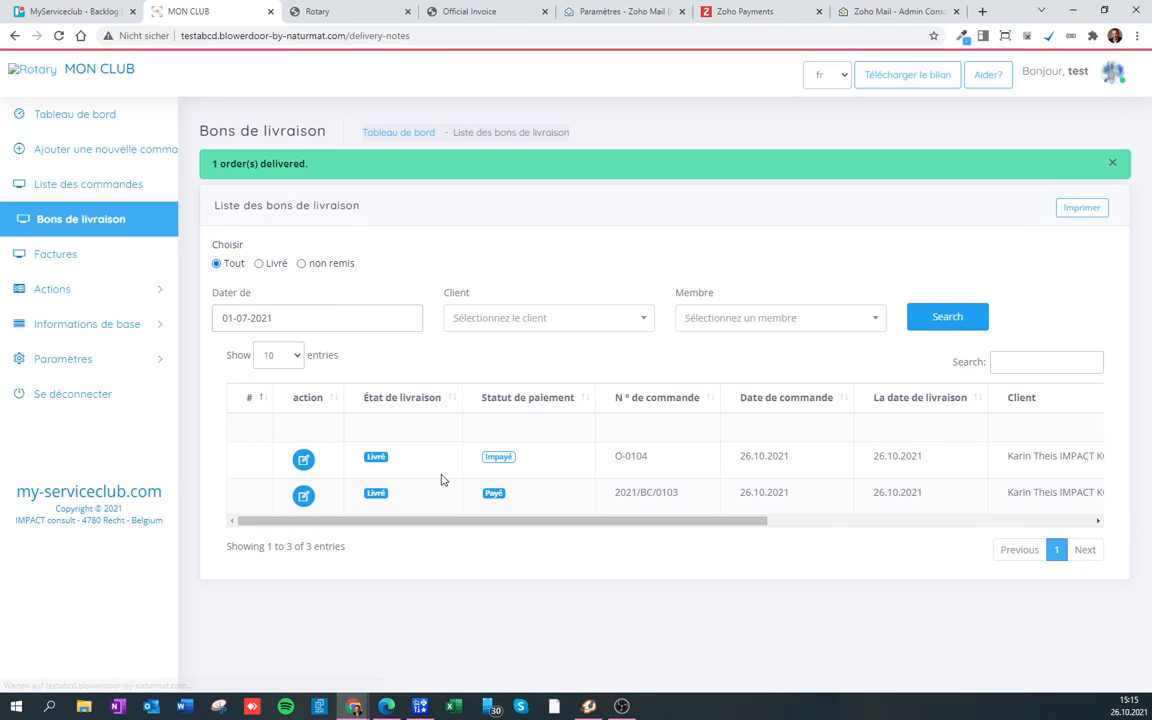
Step: Open the stock list to examine the stock movements of GIN10 and RHUM25
{"action": "left_click", "coordinate": [55, 292]}
{"action": "left_click", "coordinate": [62, 322]}
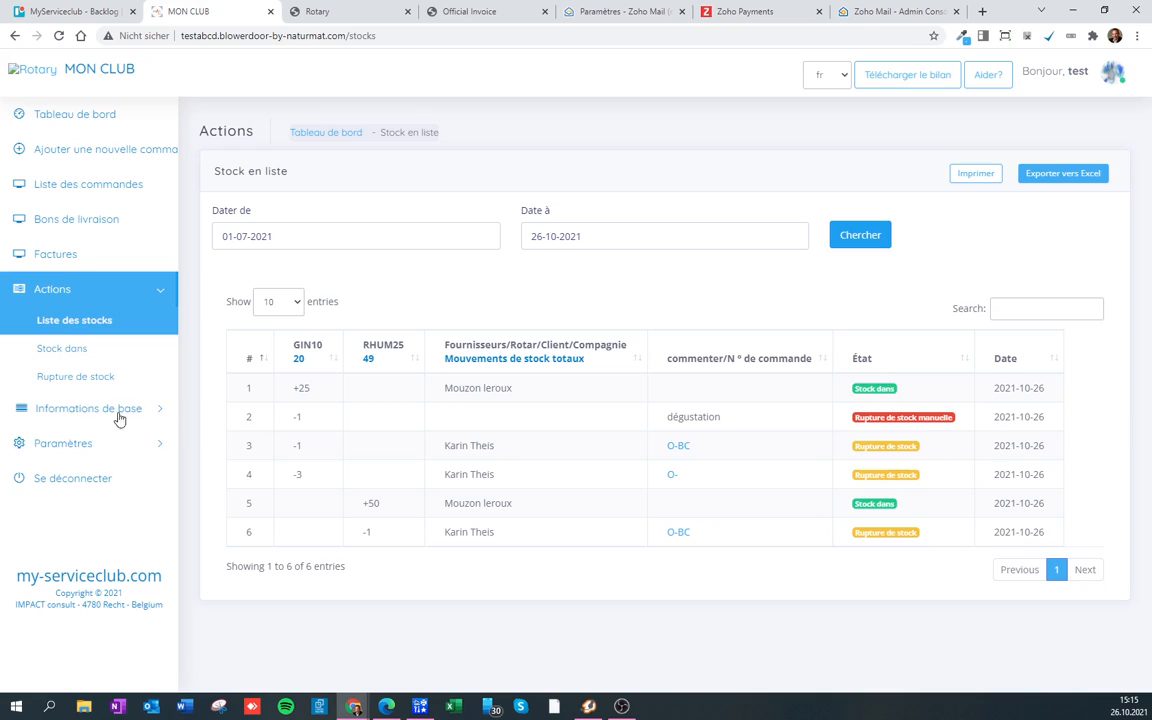
Step: Assign the Cot125 membership to the second member in the member list and save the update
{"action": "left_click", "coordinate": [80, 409]}
{"action": "left_click", "coordinate": [98, 383]}
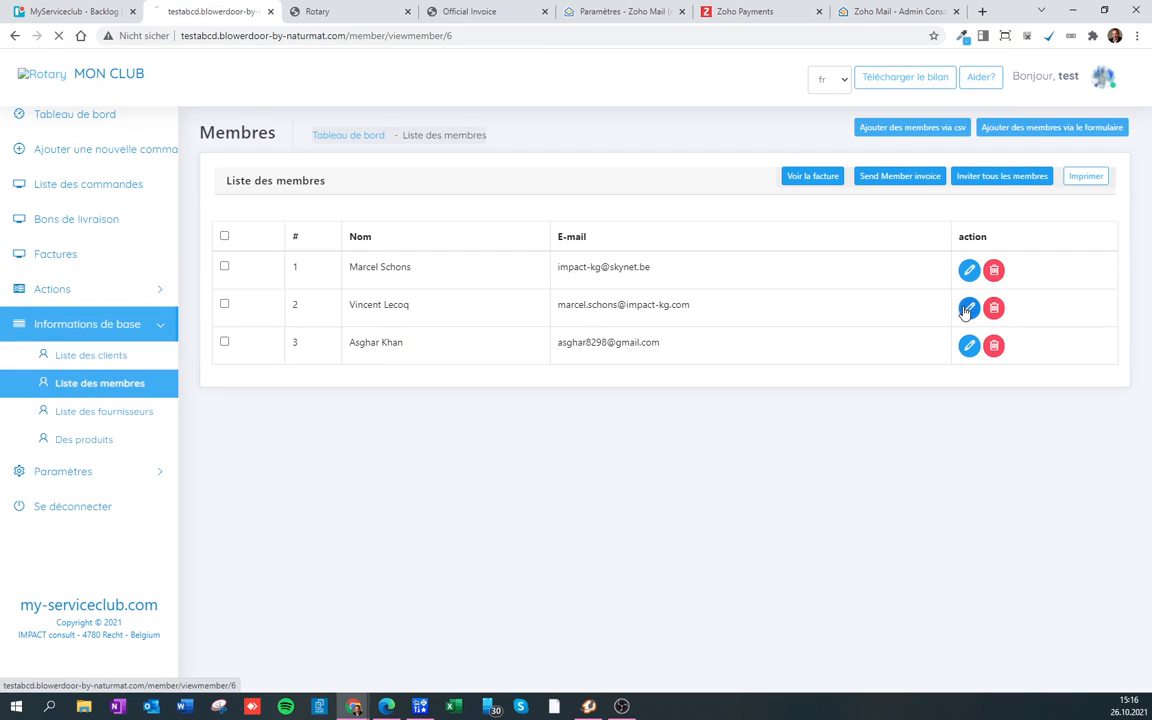
{"action": "left_click", "coordinate": [967, 305]}
{"action": "left_click", "coordinate": [730, 420]}
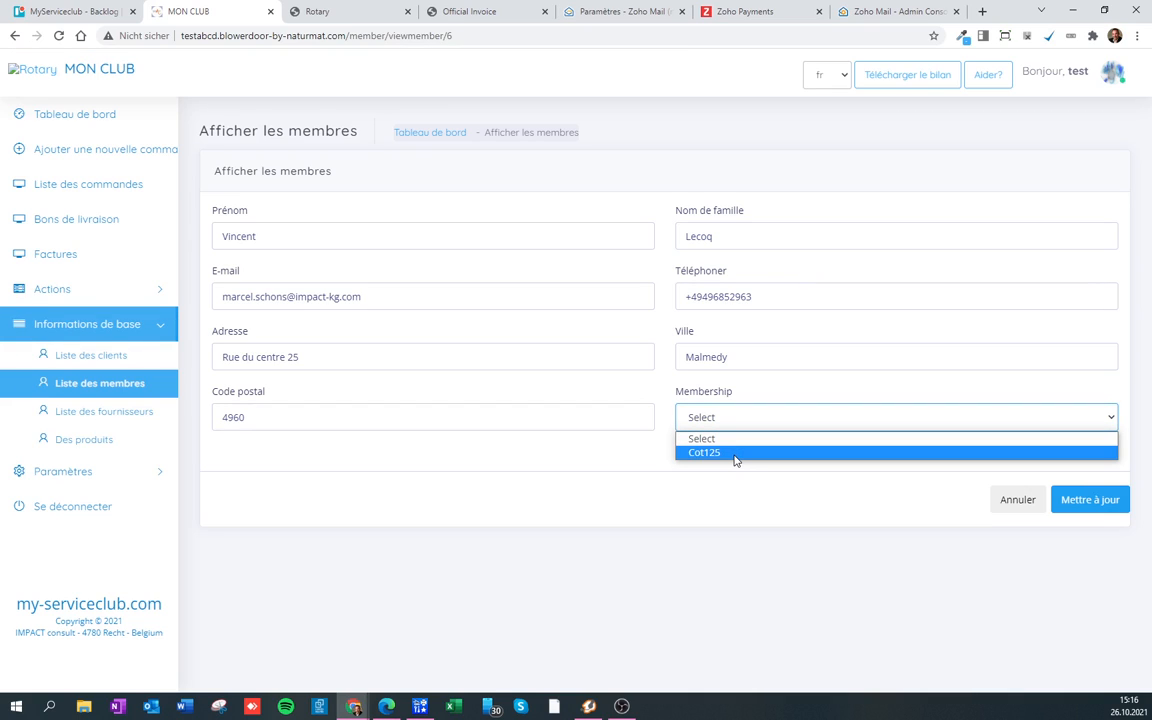
{"action": "left_click", "coordinate": [733, 453]}
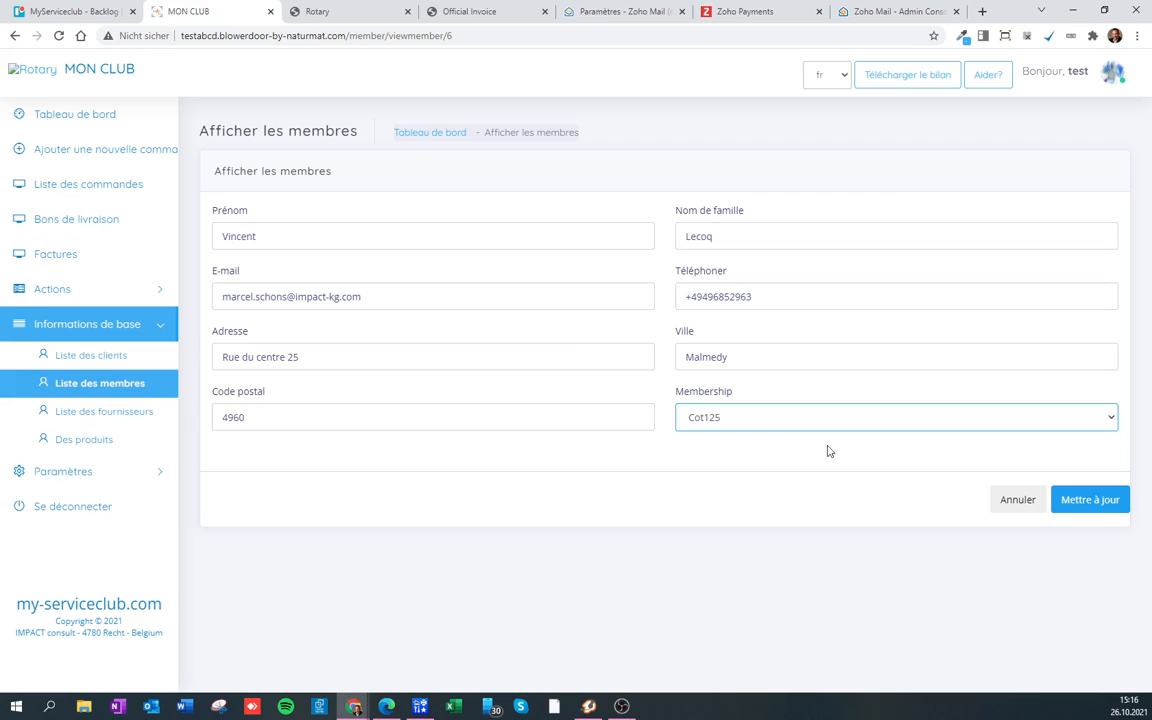
{"action": "left_click", "coordinate": [1090, 500]}
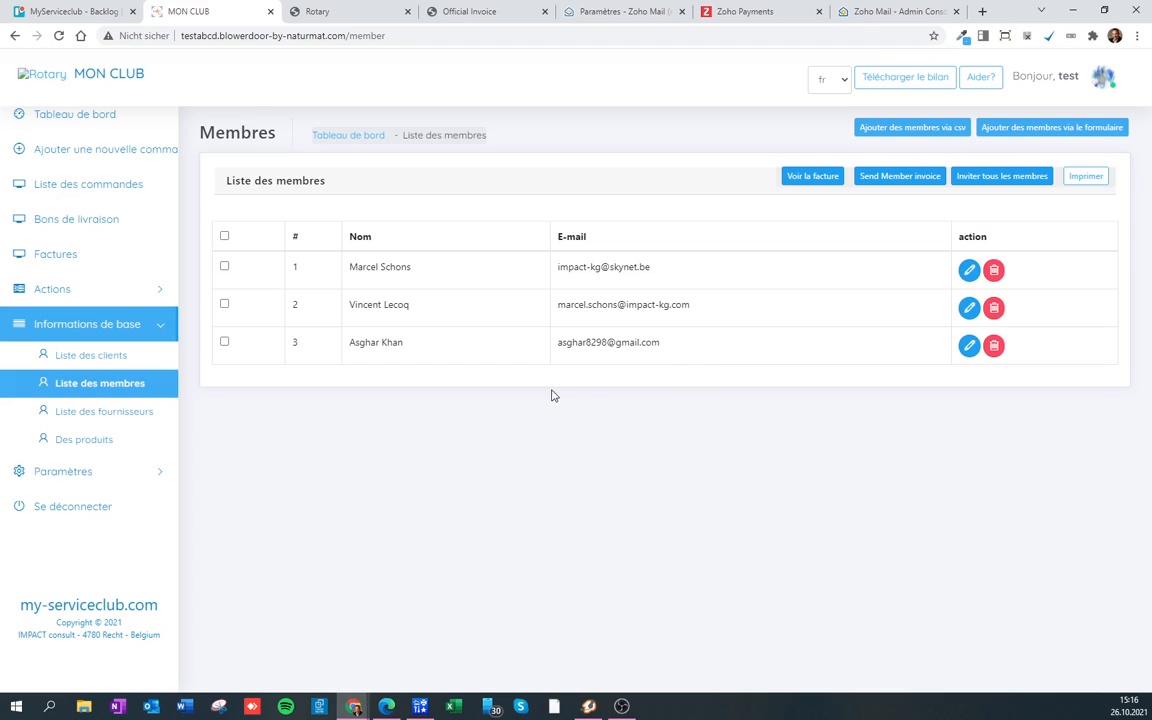
Step: Set the periodicity of the membership fee to Each trimester in the application settings
{"action": "left_click", "coordinate": [94, 472]}
{"action": "left_click", "coordinate": [113, 391]}
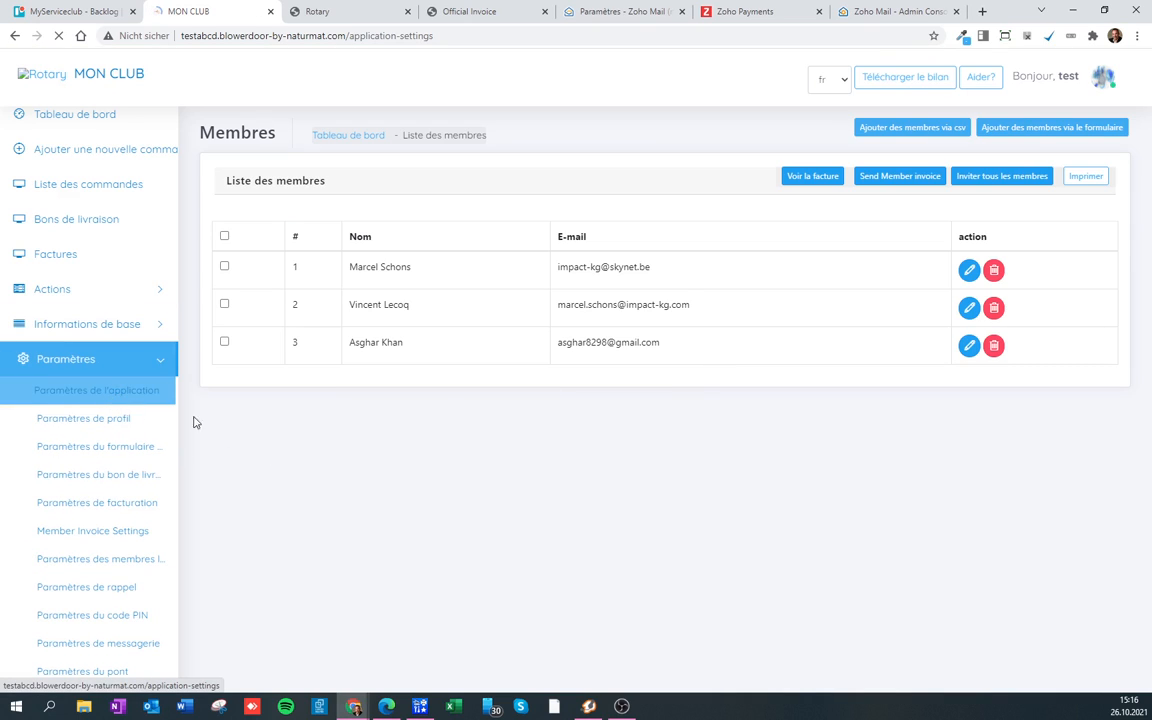
{"action": "scroll", "coordinate": [548, 396], "scroll_direction": "down", "scroll_amount": 1}
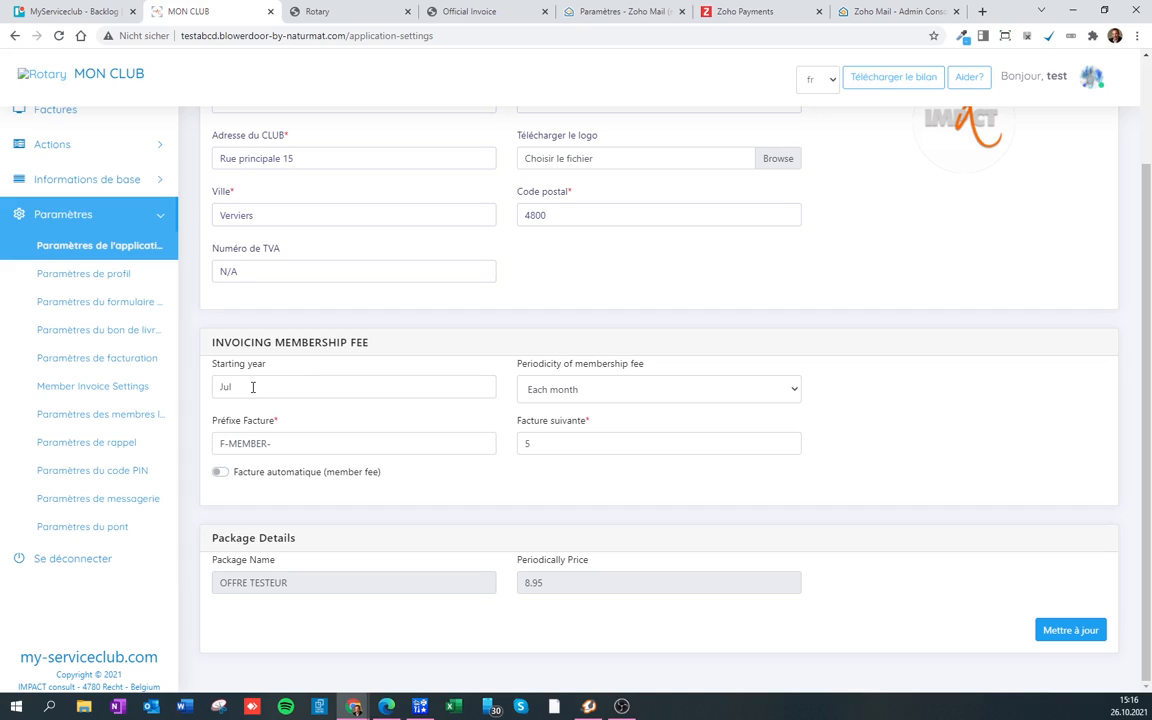
{"action": "left_click", "coordinate": [586, 389]}
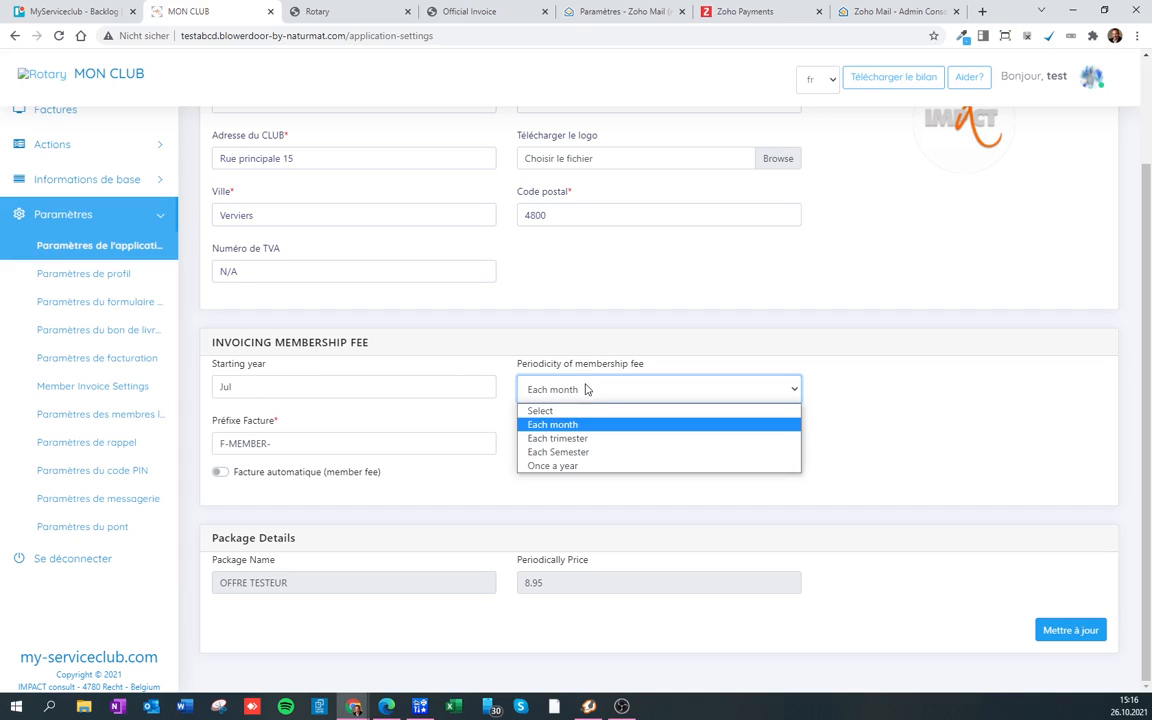
{"action": "left_click", "coordinate": [601, 441]}
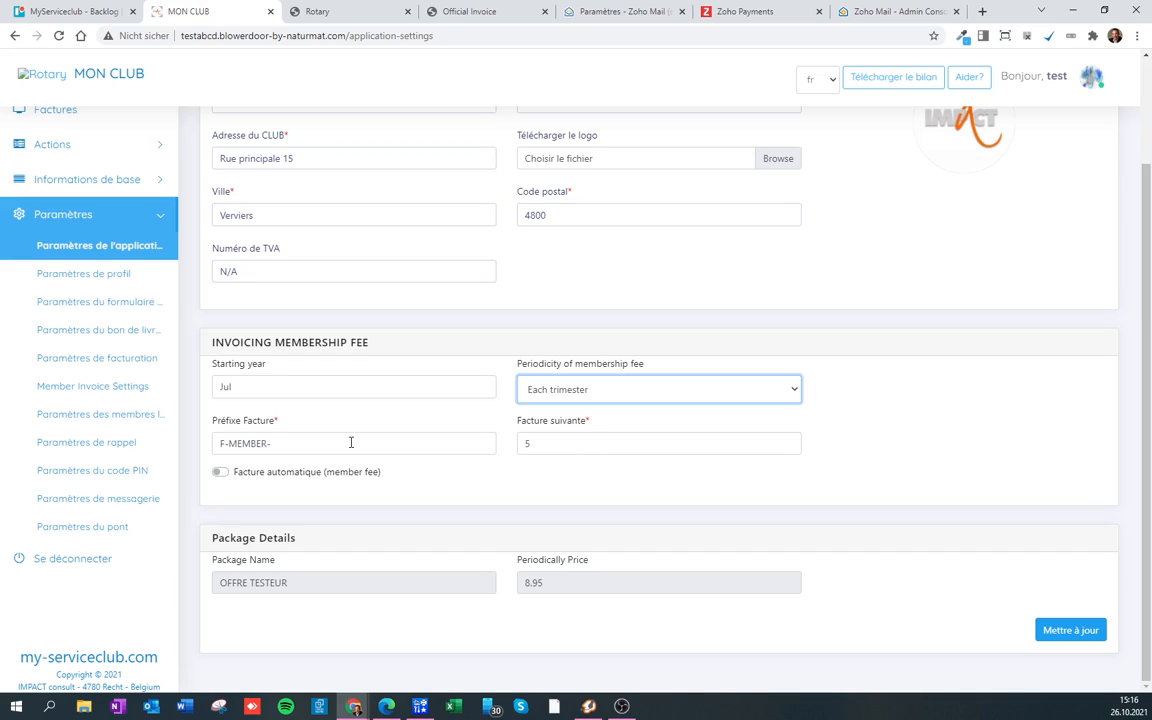
Step: Set the next membership fee invoice number to 001, enable automatic member fee invoicing and save the application settings
{"action": "left_click", "coordinate": [571, 443]}
{"action": "key", "text": "BackSpace"}
{"action": "type", "text": "001"}
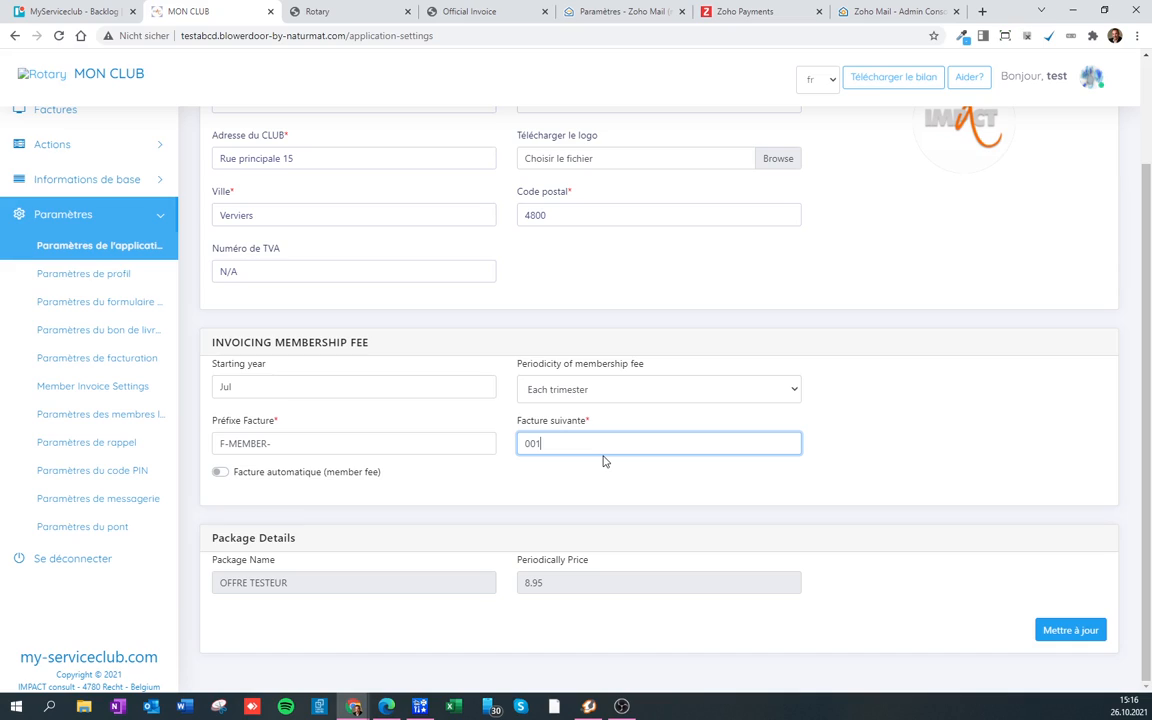
{"action": "left_click", "coordinate": [220, 472]}
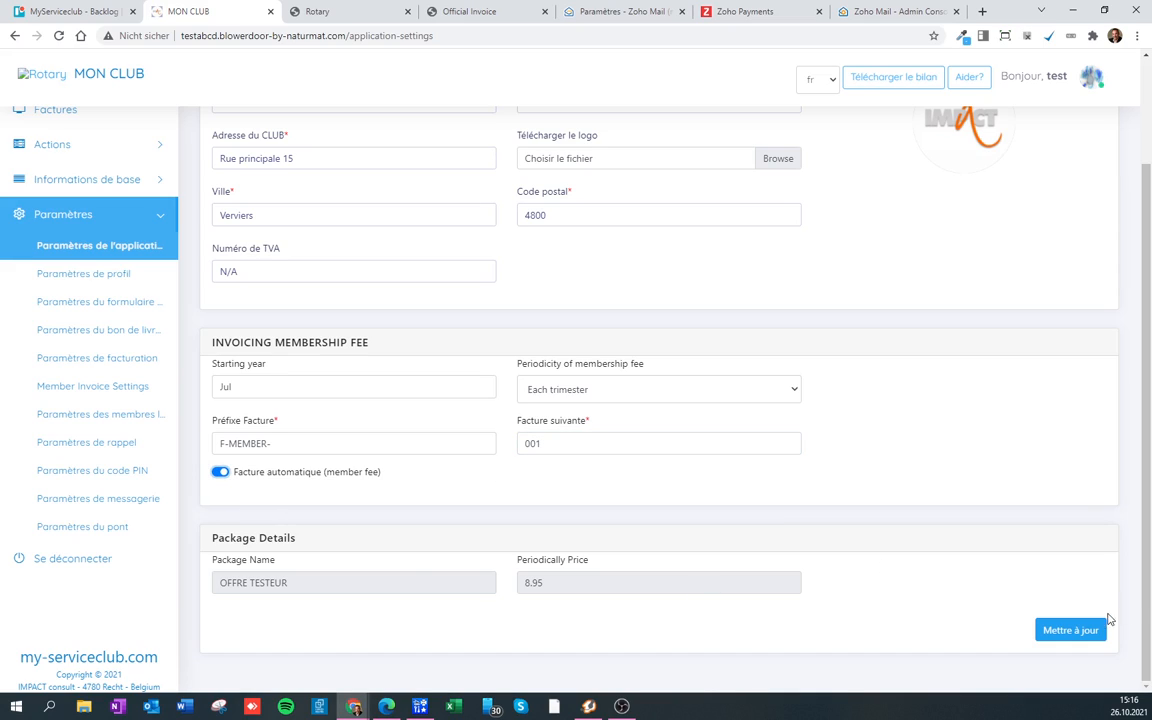
{"action": "left_click", "coordinate": [1069, 630]}
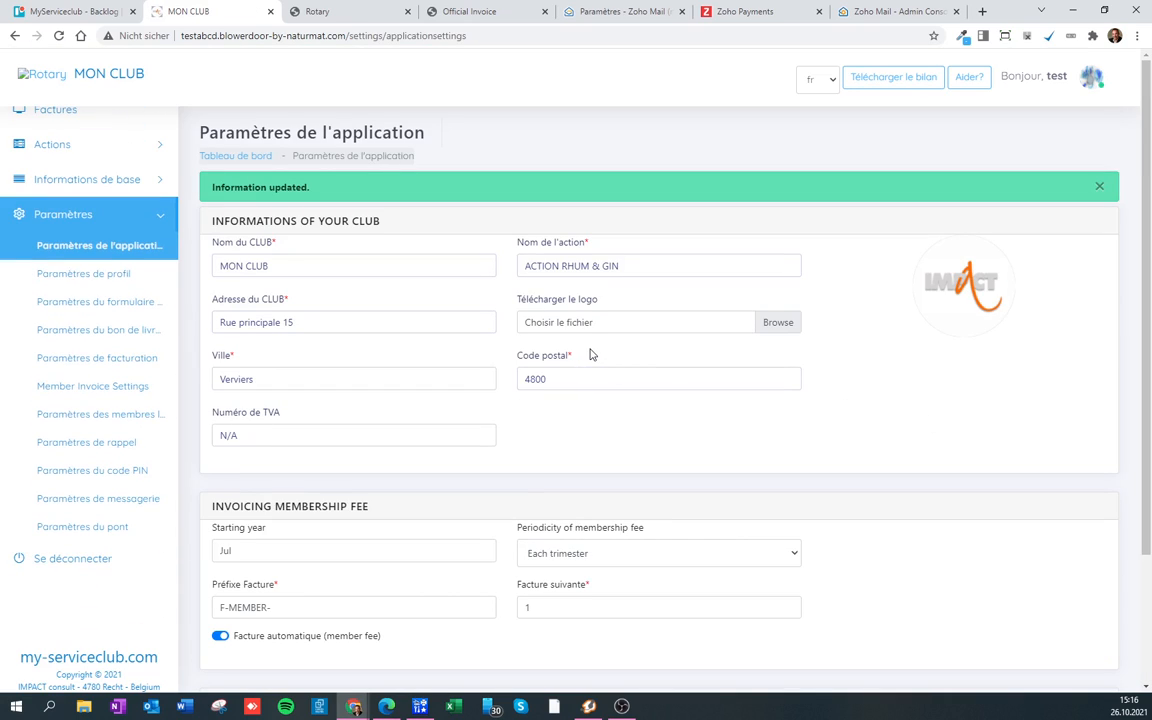
Step: Mark the unpaid Cot125 invoice in the member invoices as paid and return to the member invoice list
{"action": "scroll", "coordinate": [116, 255], "scroll_direction": "up", "scroll_amount": 2}
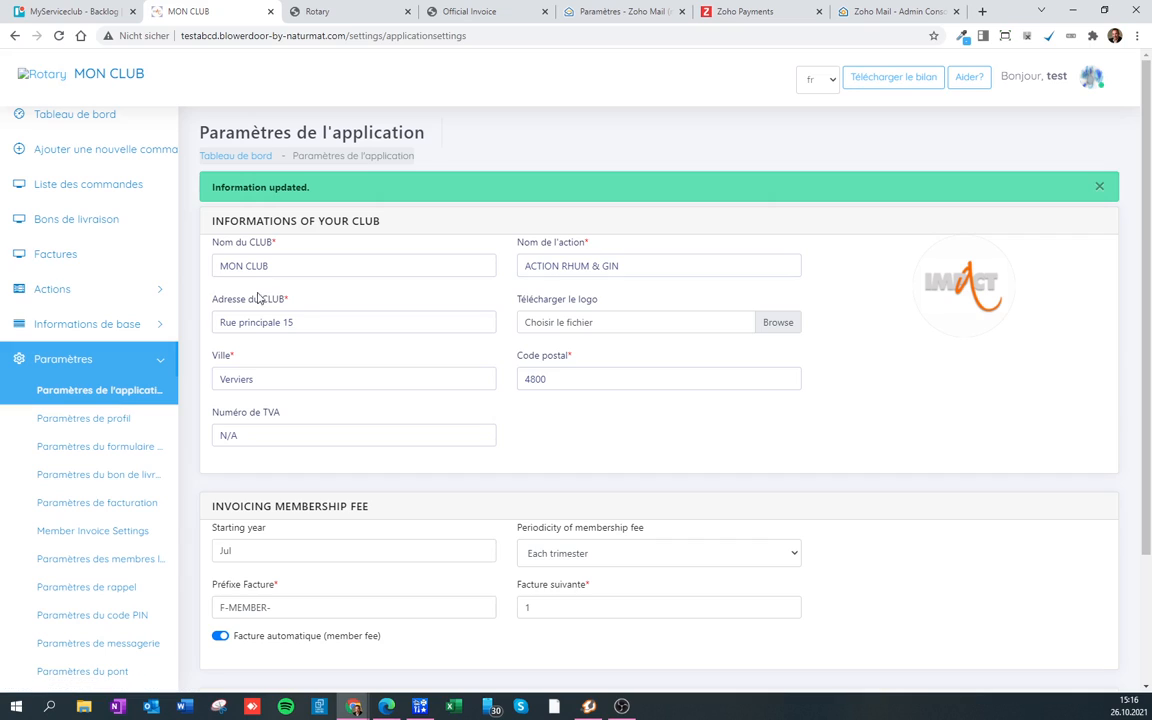
{"action": "left_click", "coordinate": [62, 257]}
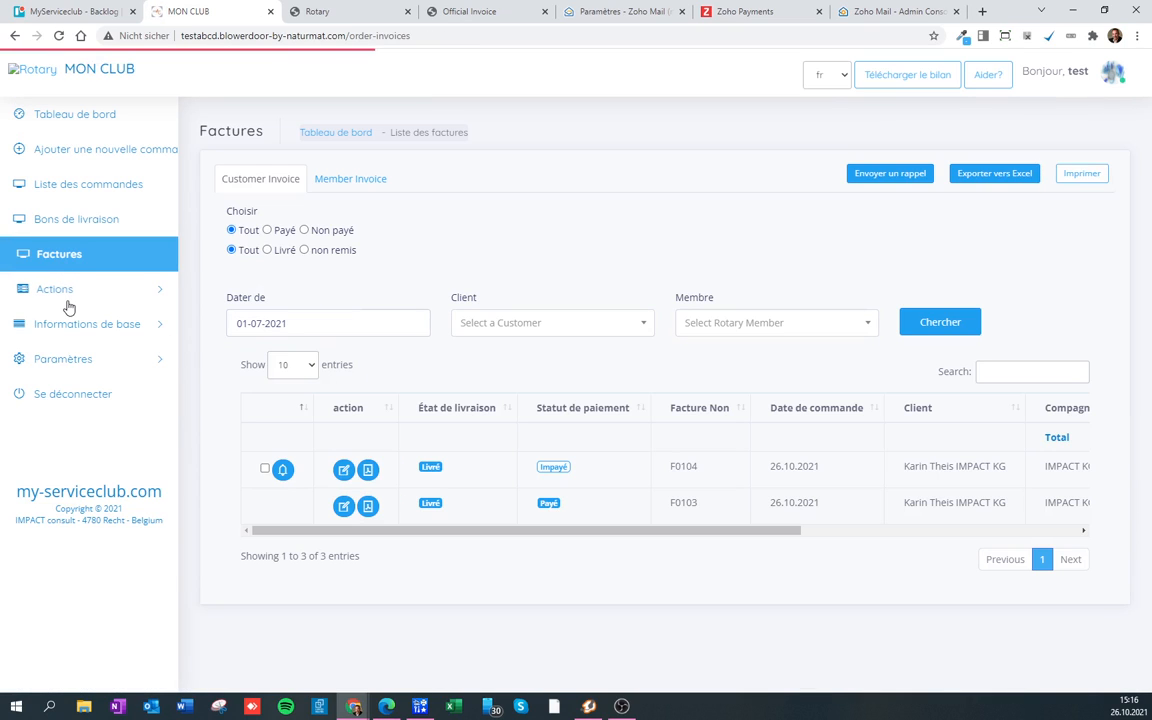
{"action": "left_click", "coordinate": [364, 184]}
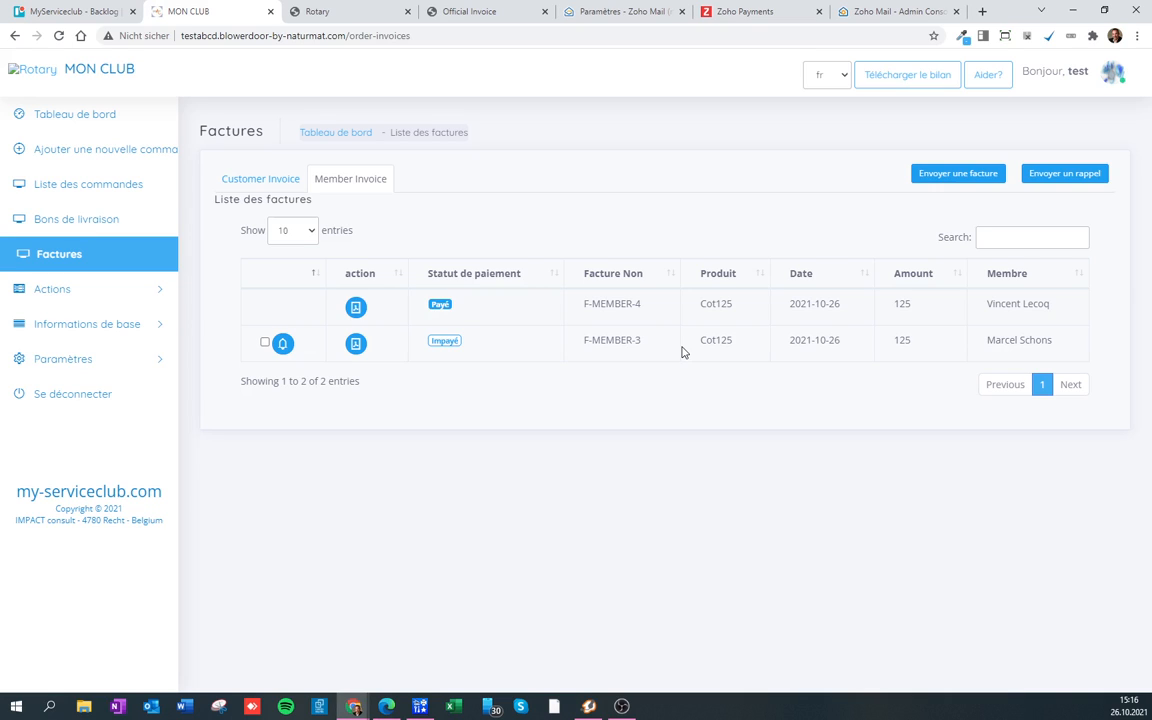
{"action": "left_click", "coordinate": [265, 343]}
{"action": "left_click", "coordinate": [632, 270]}
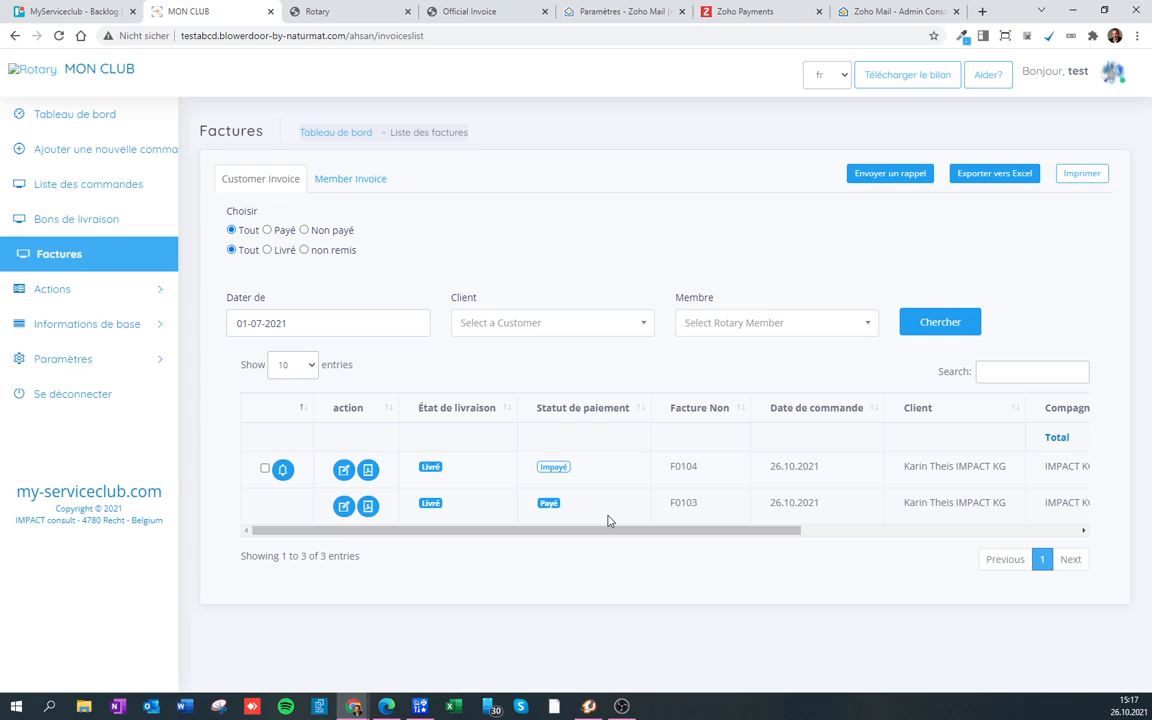
{"action": "left_click", "coordinate": [346, 181]}
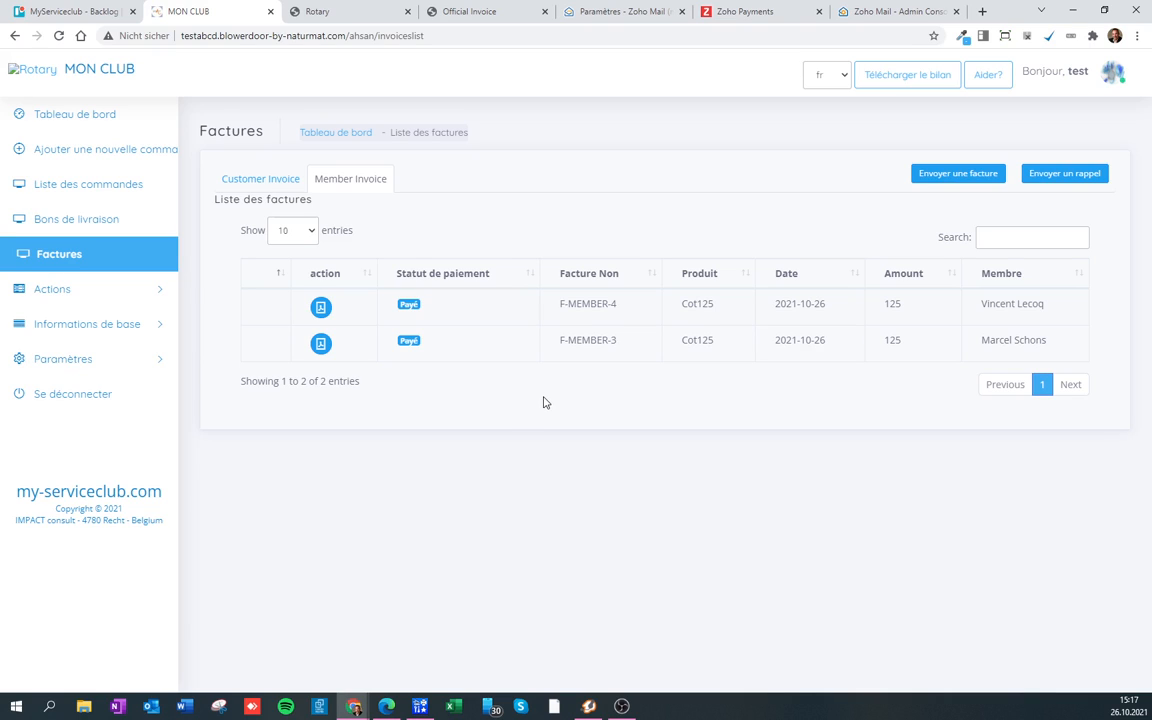
Step: Send a member invoice to the first two members for product Cot125, quantity 1, with the comment "Test"
{"action": "left_click", "coordinate": [948, 176]}
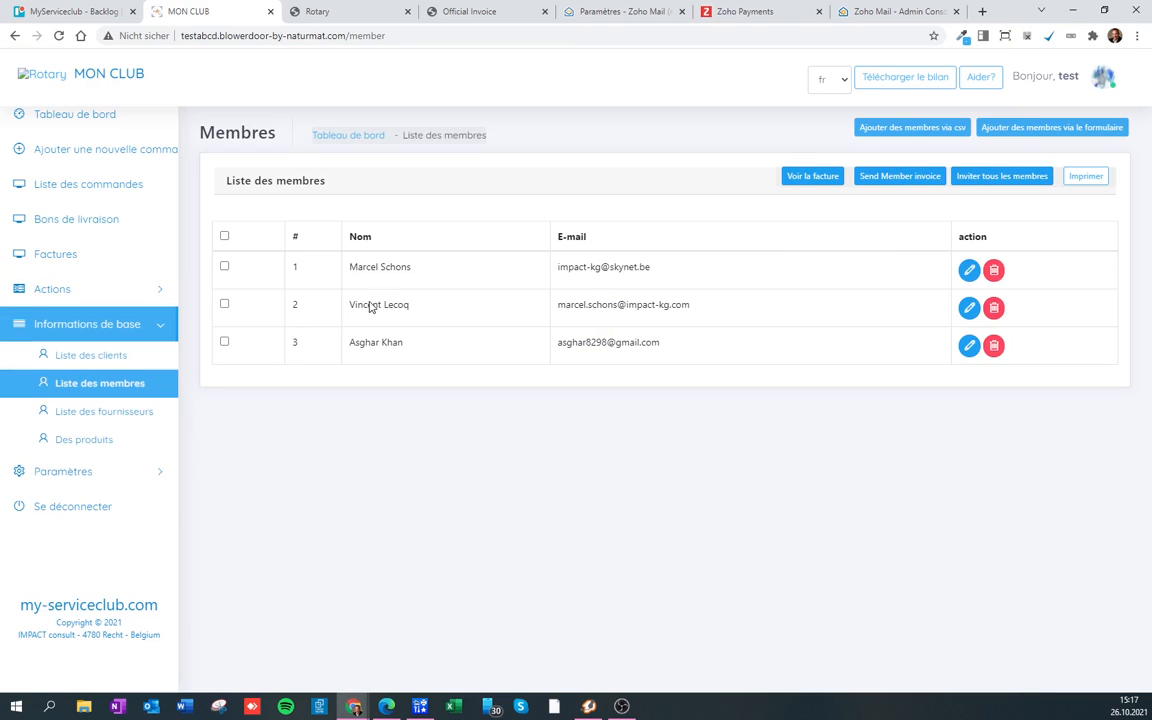
{"action": "left_click", "coordinate": [224, 266]}
{"action": "left_click", "coordinate": [224, 303]}
{"action": "left_click", "coordinate": [916, 177]}
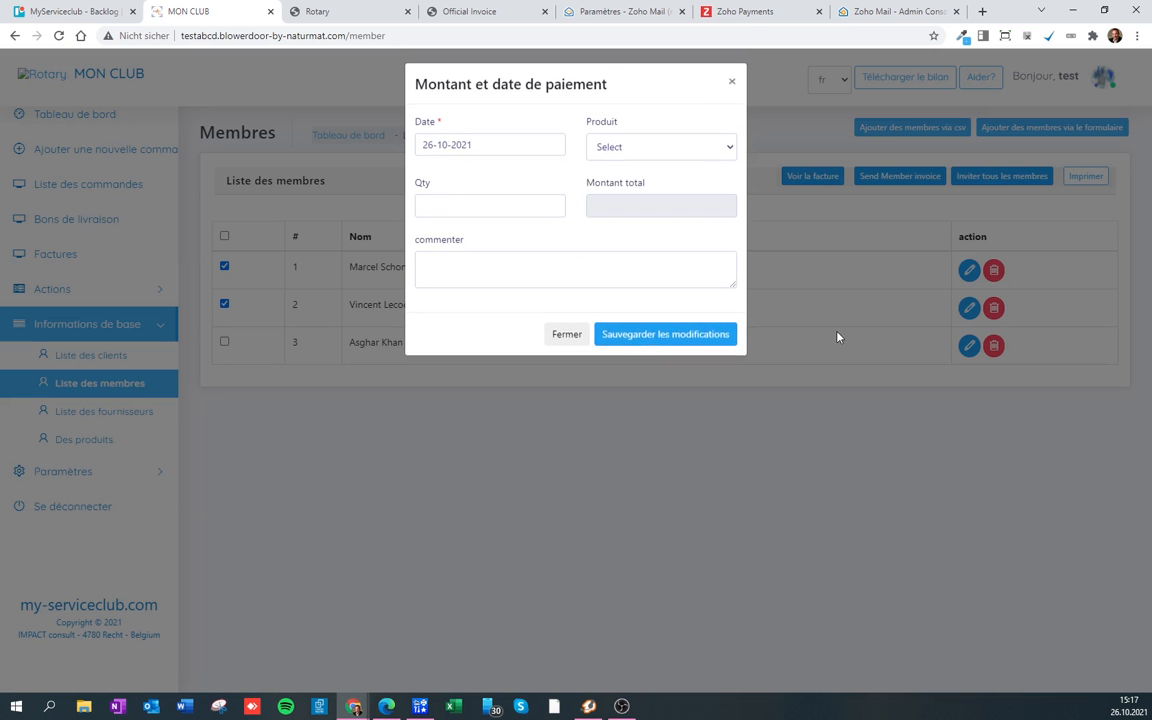
{"action": "left_click", "coordinate": [652, 150]}
{"action": "left_click", "coordinate": [635, 186]}
{"action": "left_click", "coordinate": [536, 207]}
{"action": "left_click", "coordinate": [582, 277]}
{"action": "type", "text": "Test"}
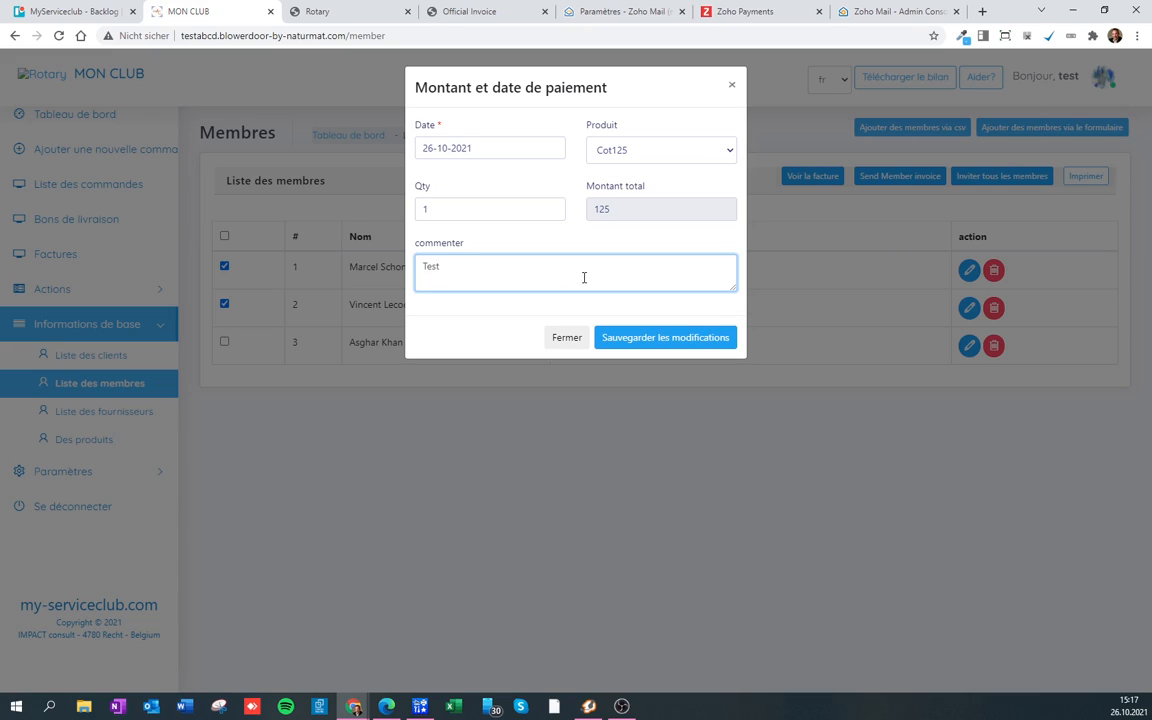
{"action": "left_click", "coordinate": [689, 337]}
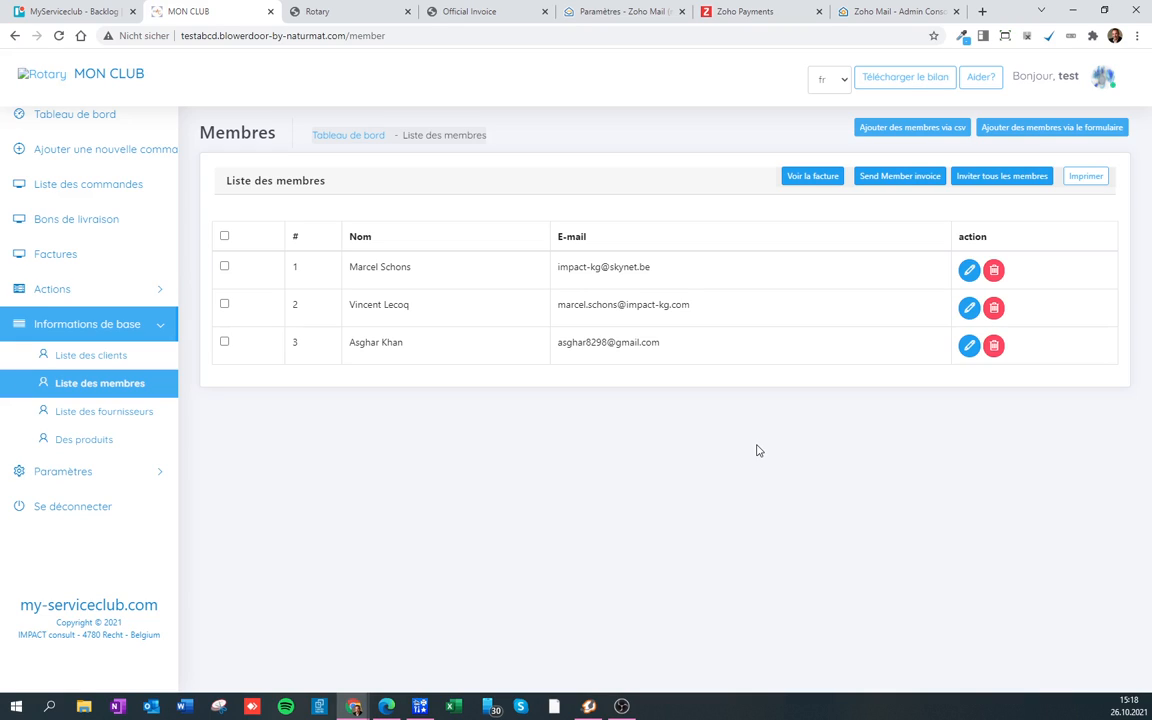
Step: Mark the upper of the two unpaid member invoices as paid and reopen the member invoice list
{"action": "left_click", "coordinate": [62, 257]}
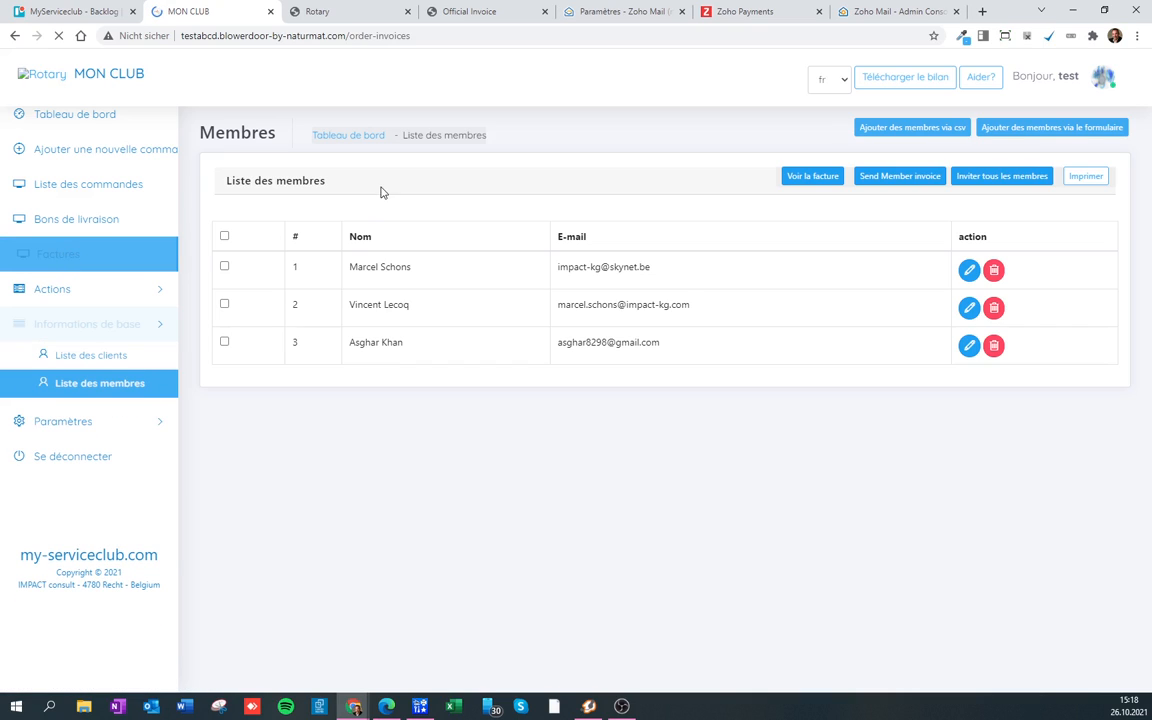
{"action": "left_click", "coordinate": [368, 180]}
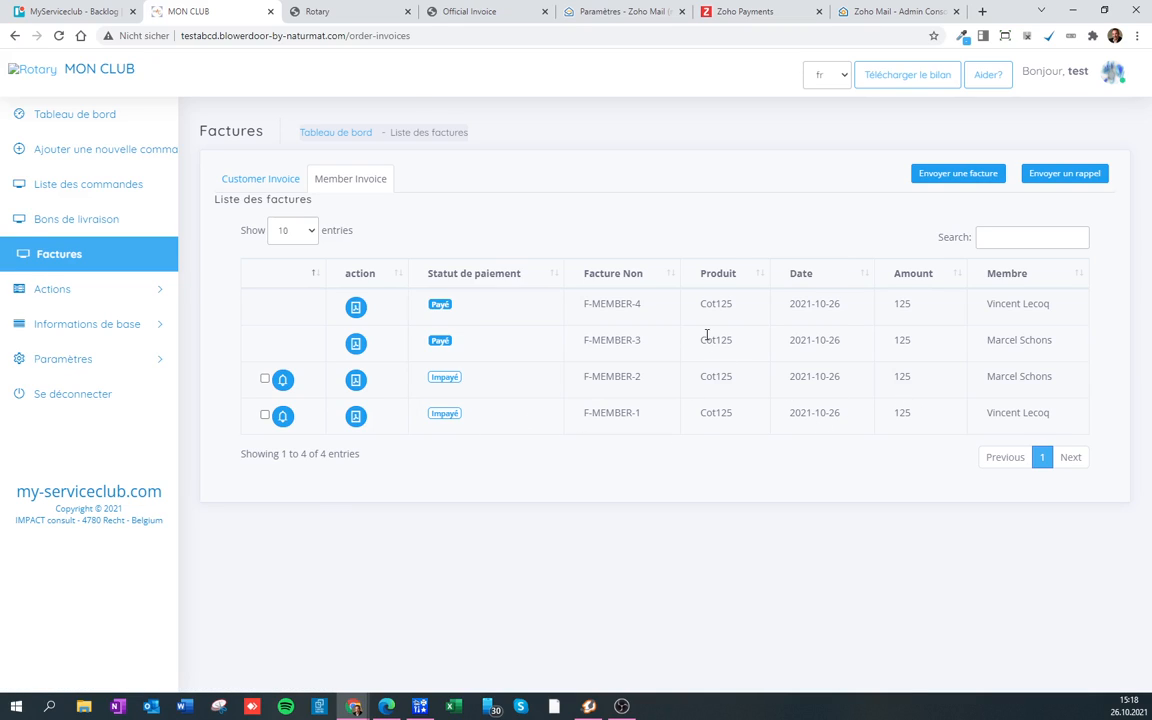
{"action": "left_click", "coordinate": [265, 380]}
{"action": "left_click", "coordinate": [650, 265]}
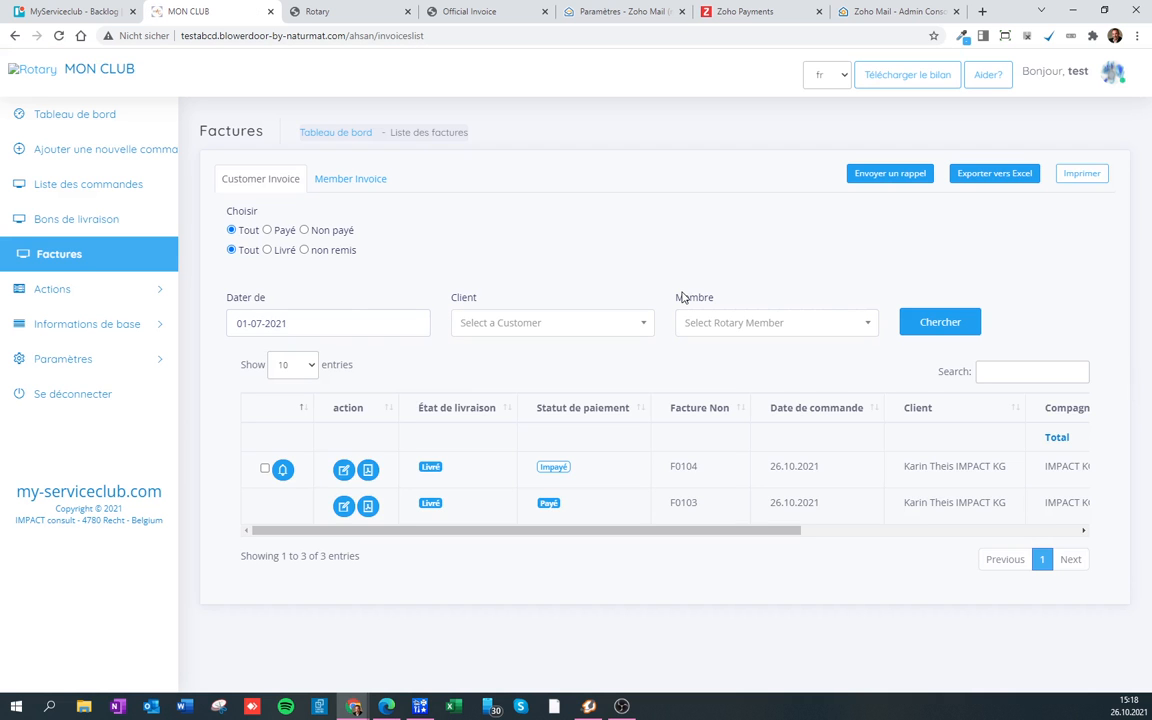
{"action": "left_click", "coordinate": [336, 182]}
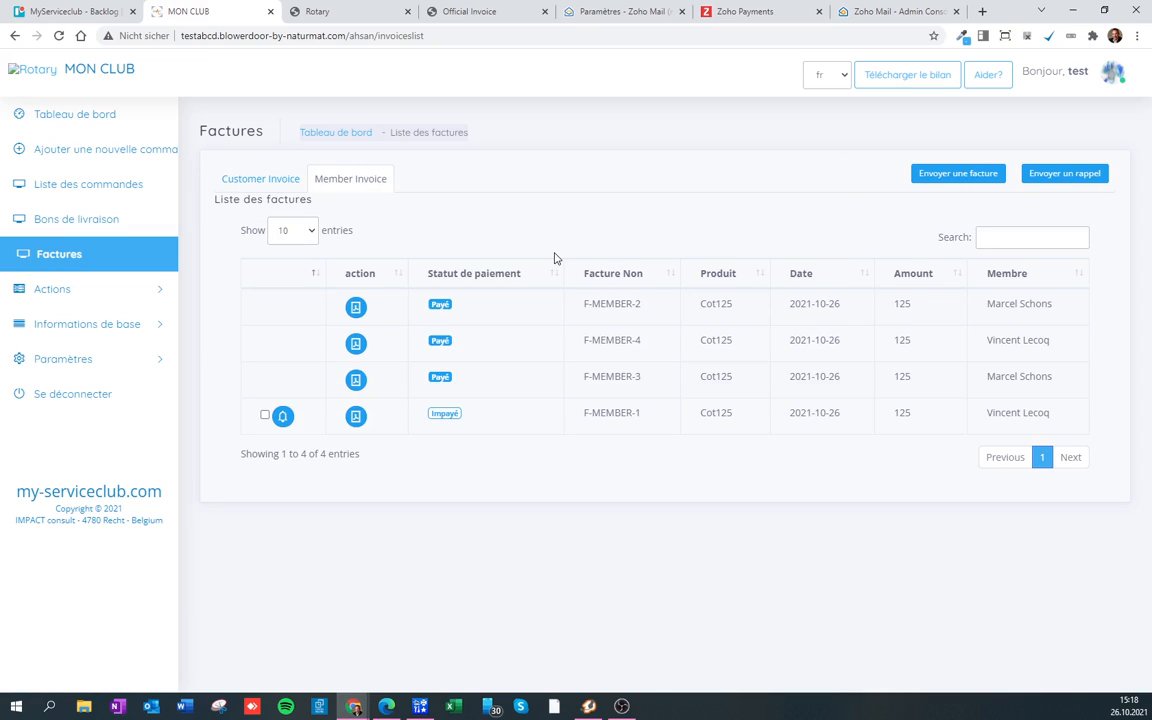